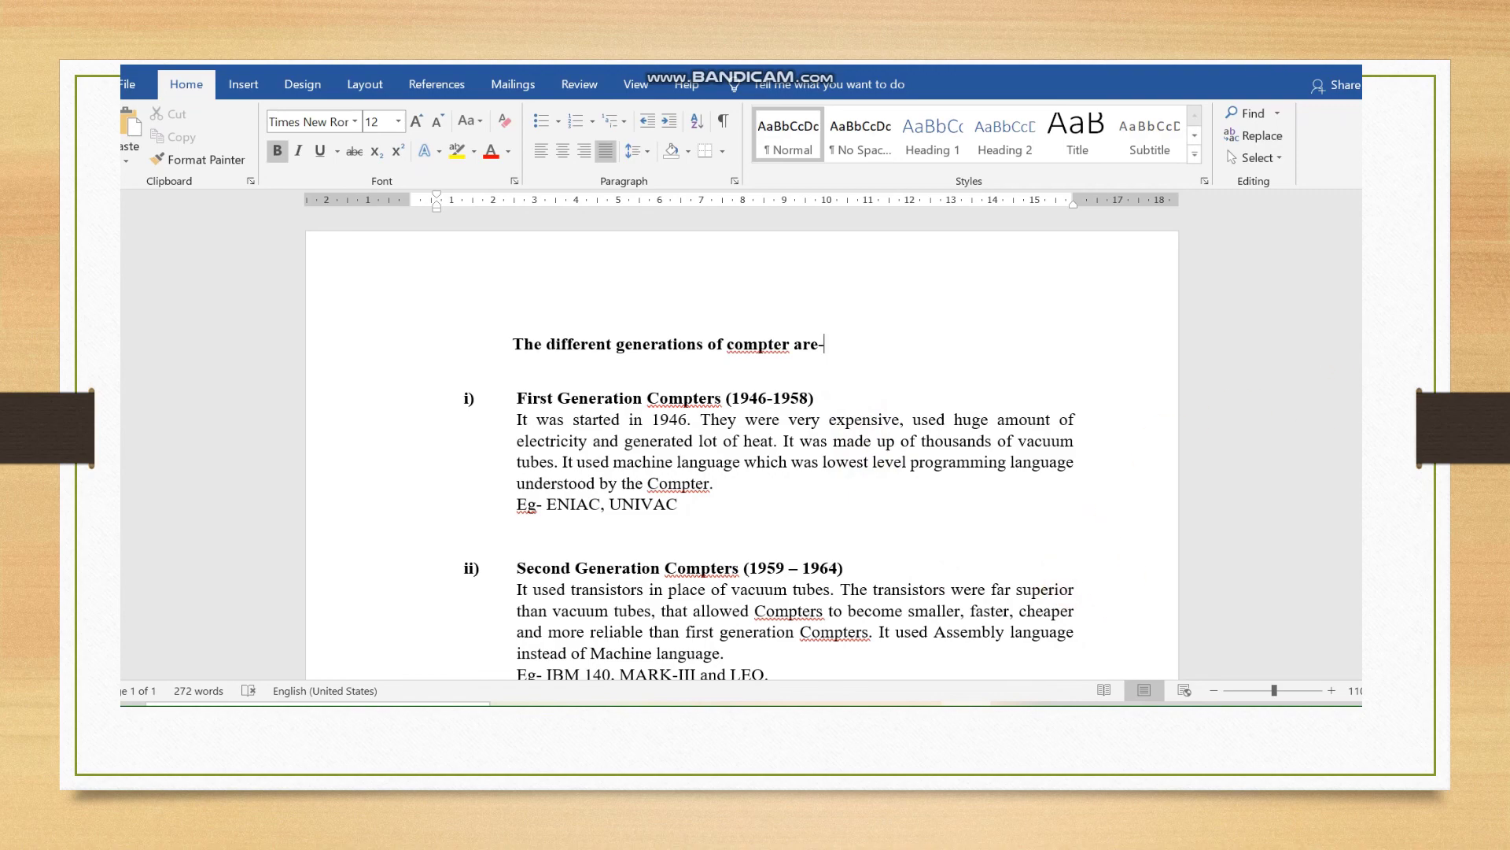
pyautogui.scroll(-5, 769, 445)
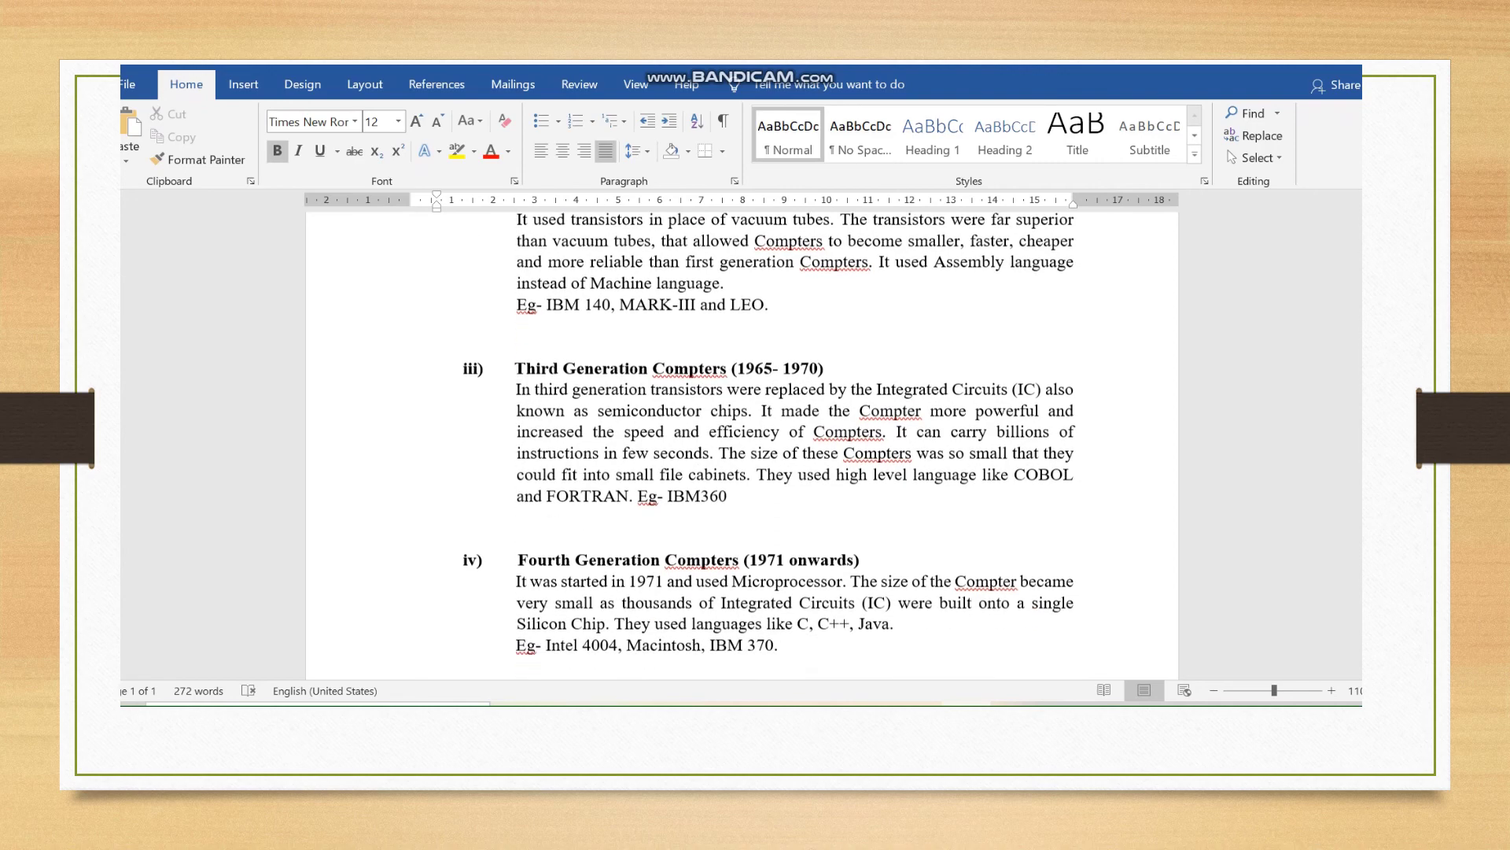
pyautogui.scroll(-2, 769, 444)
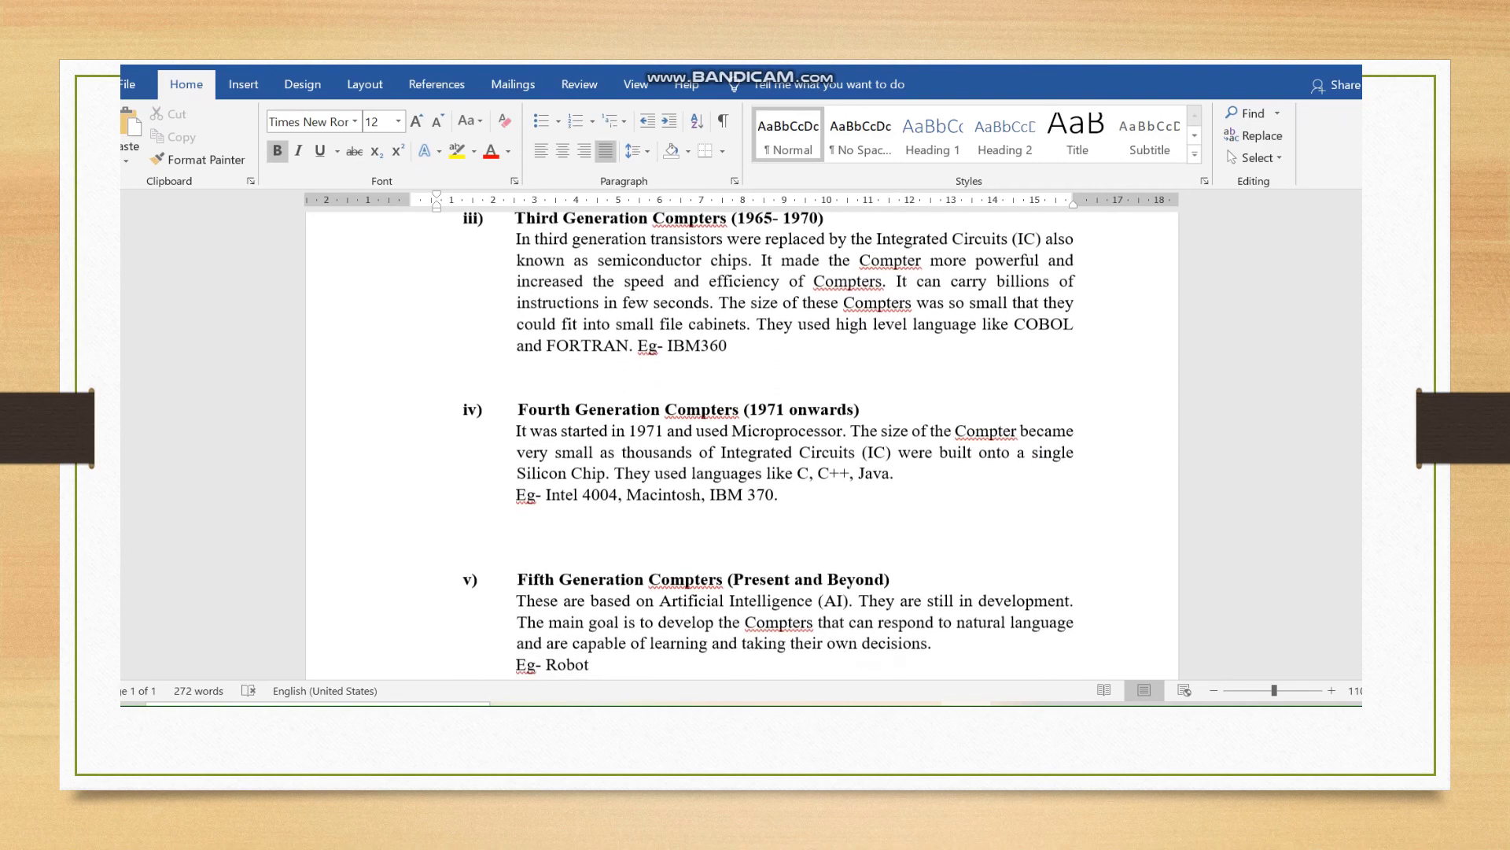
pyautogui.scroll(-1, 770, 444)
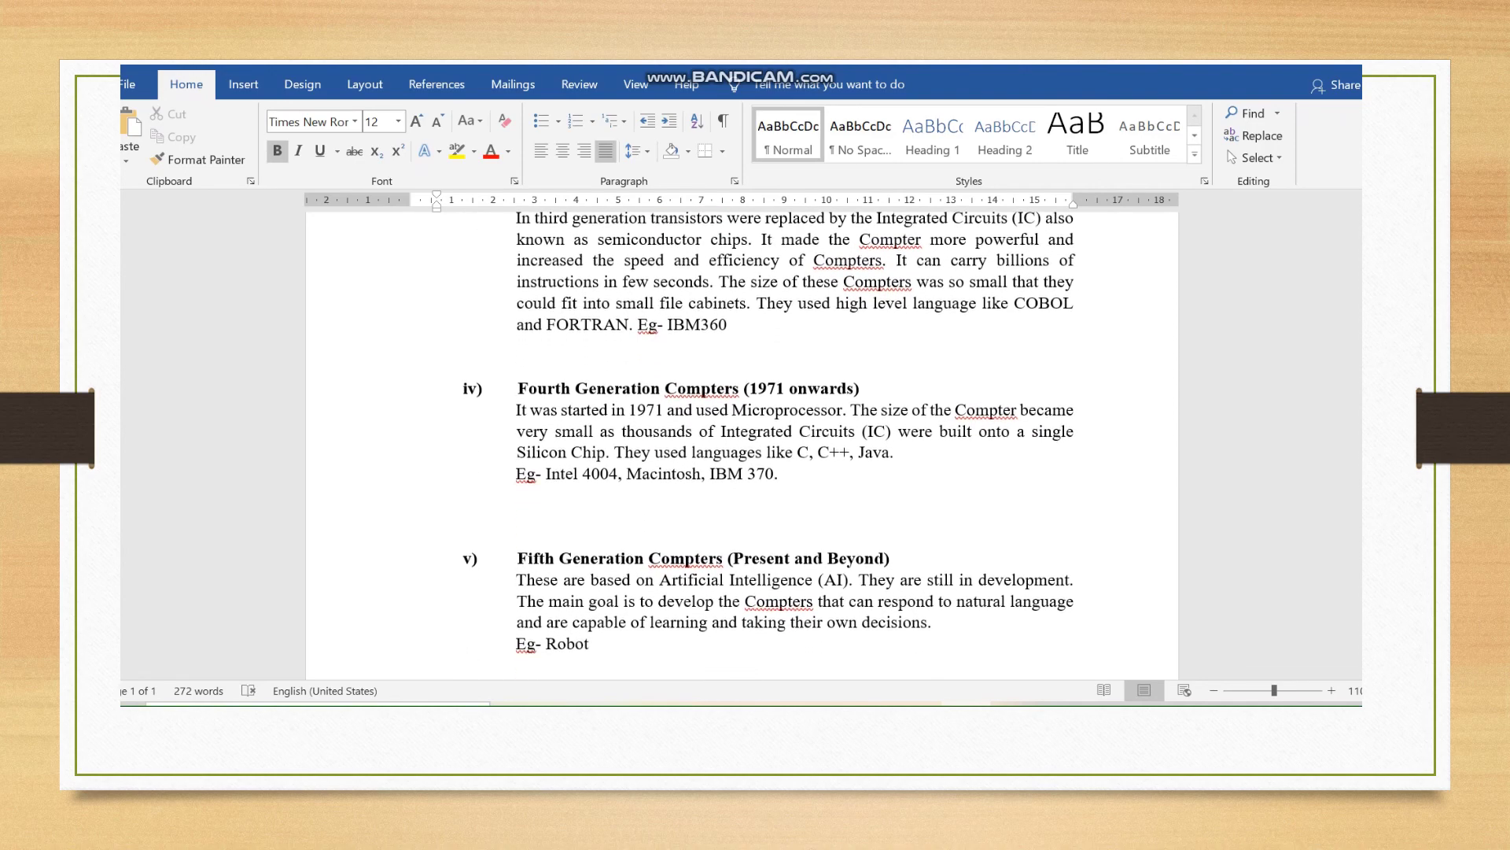
pyautogui.scroll(8, 770, 444)
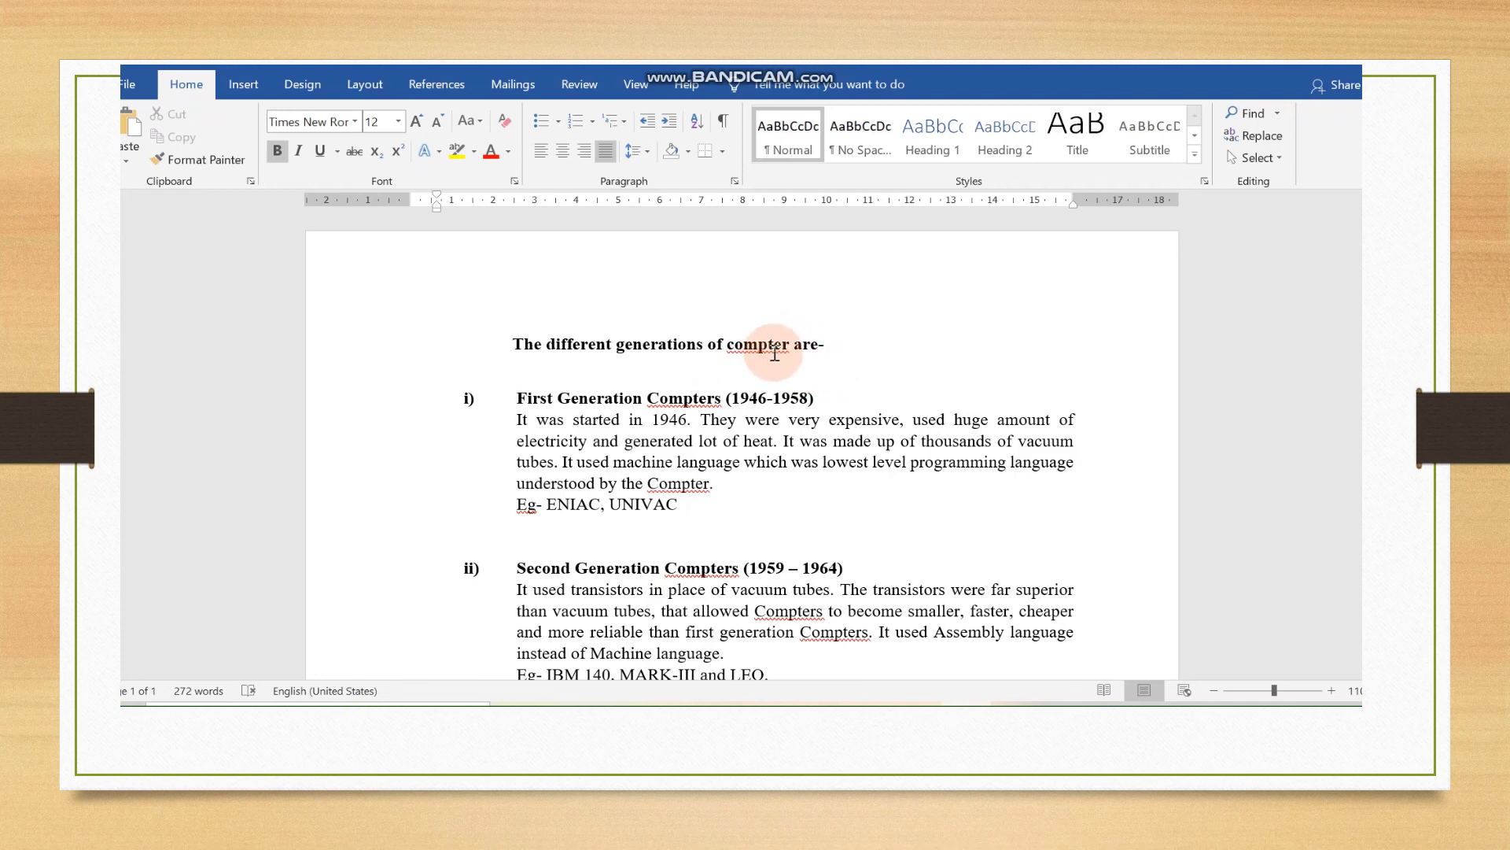
# - Open Find and Replace and replace the old search term with 'compter'
pyautogui.click(1263, 138)
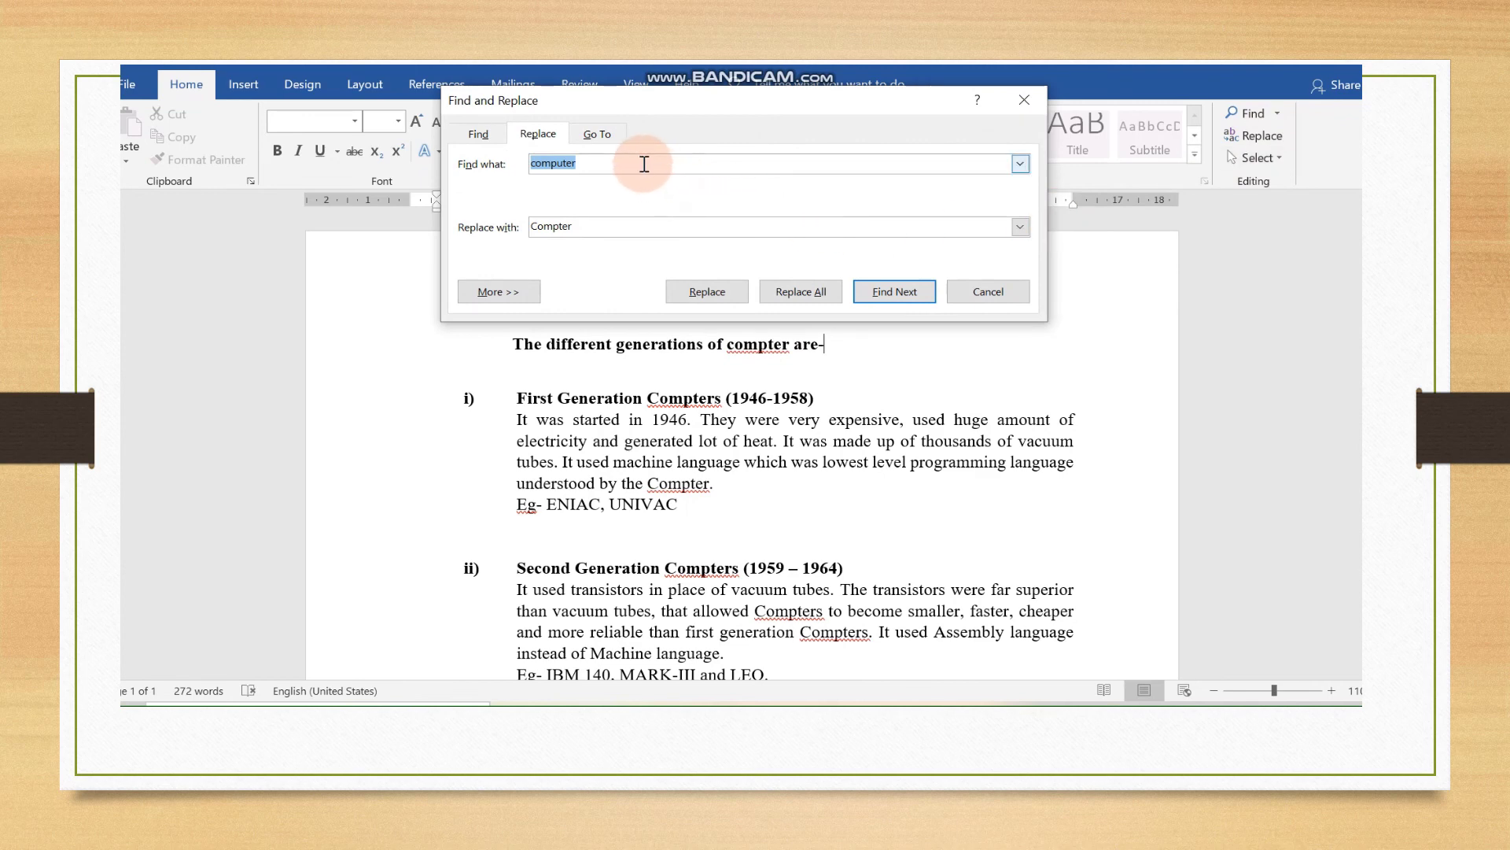
pyautogui.click(612, 158)
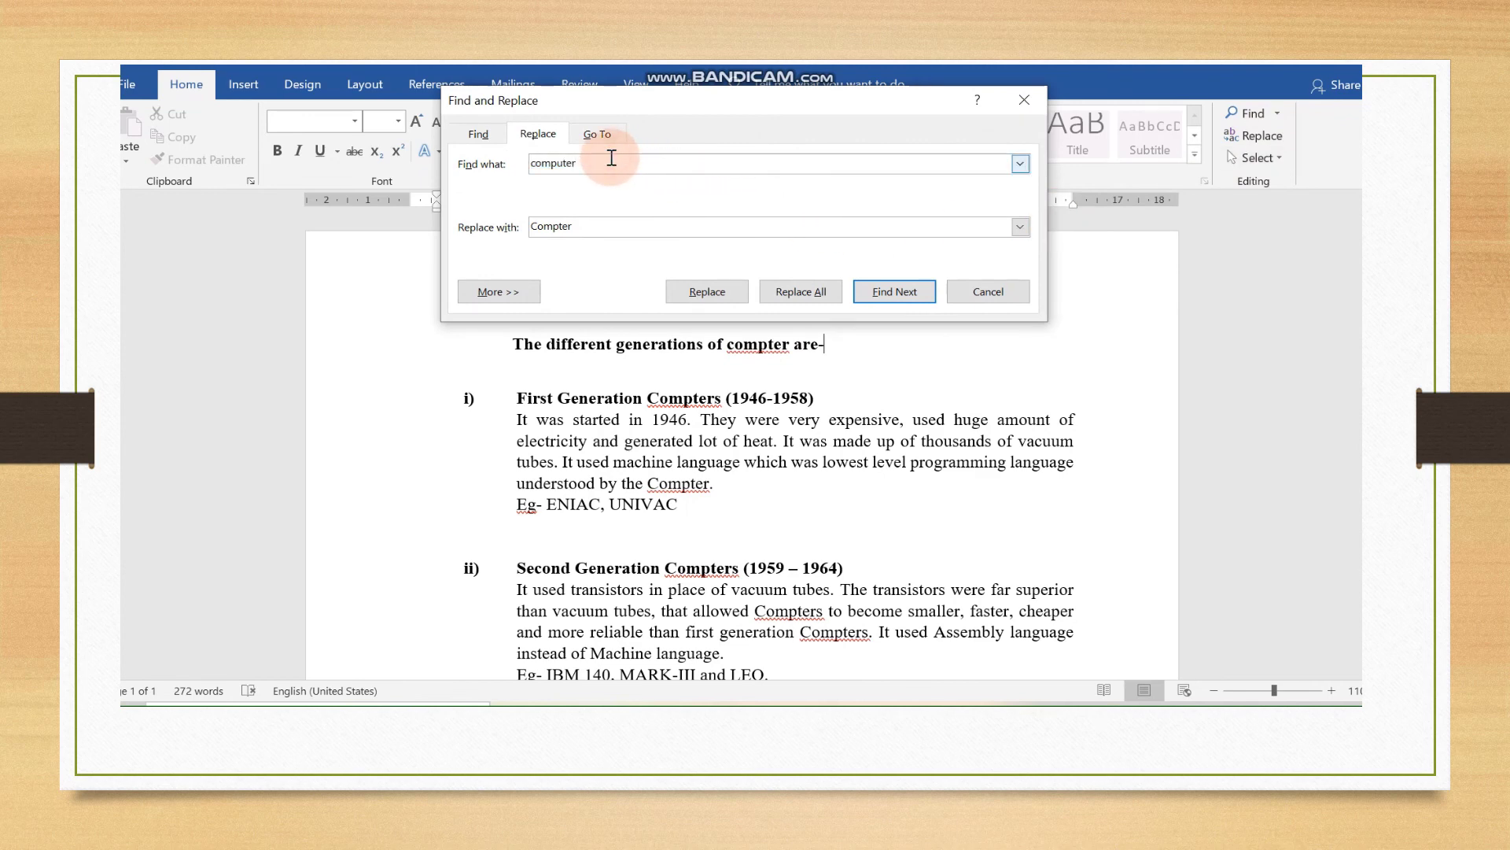
pyautogui.press('BackSpace')
pyautogui.press('BackSpace')
pyautogui.press('BackSpace')
pyautogui.press('BackSpace')
pyautogui.press('BackSpace')
pyautogui.press('BackSpace')
pyautogui.press('BackSpace')
pyautogui.press('BackSpace')
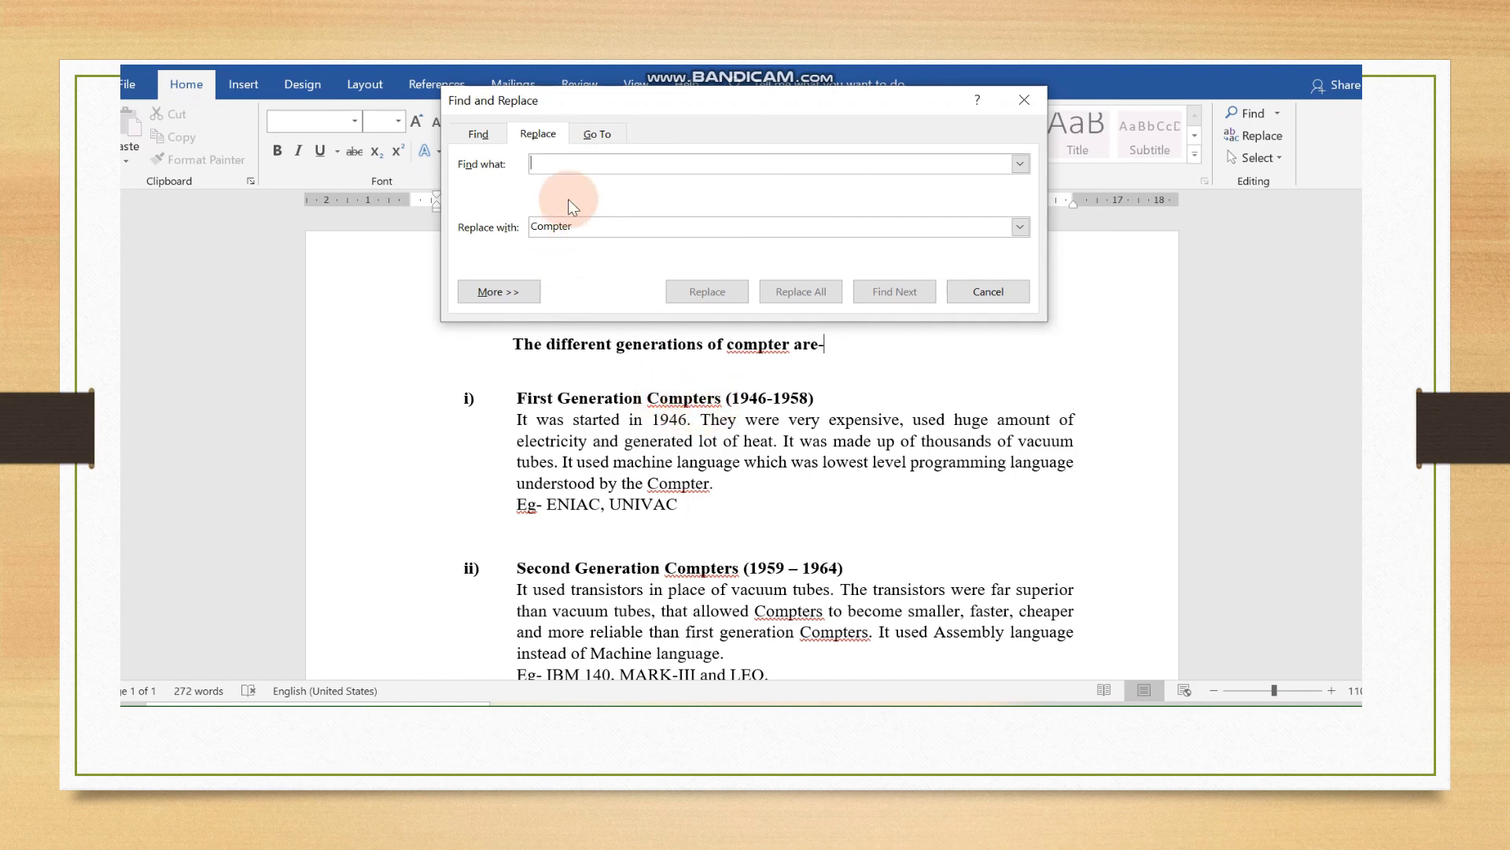
pyautogui.write('c')
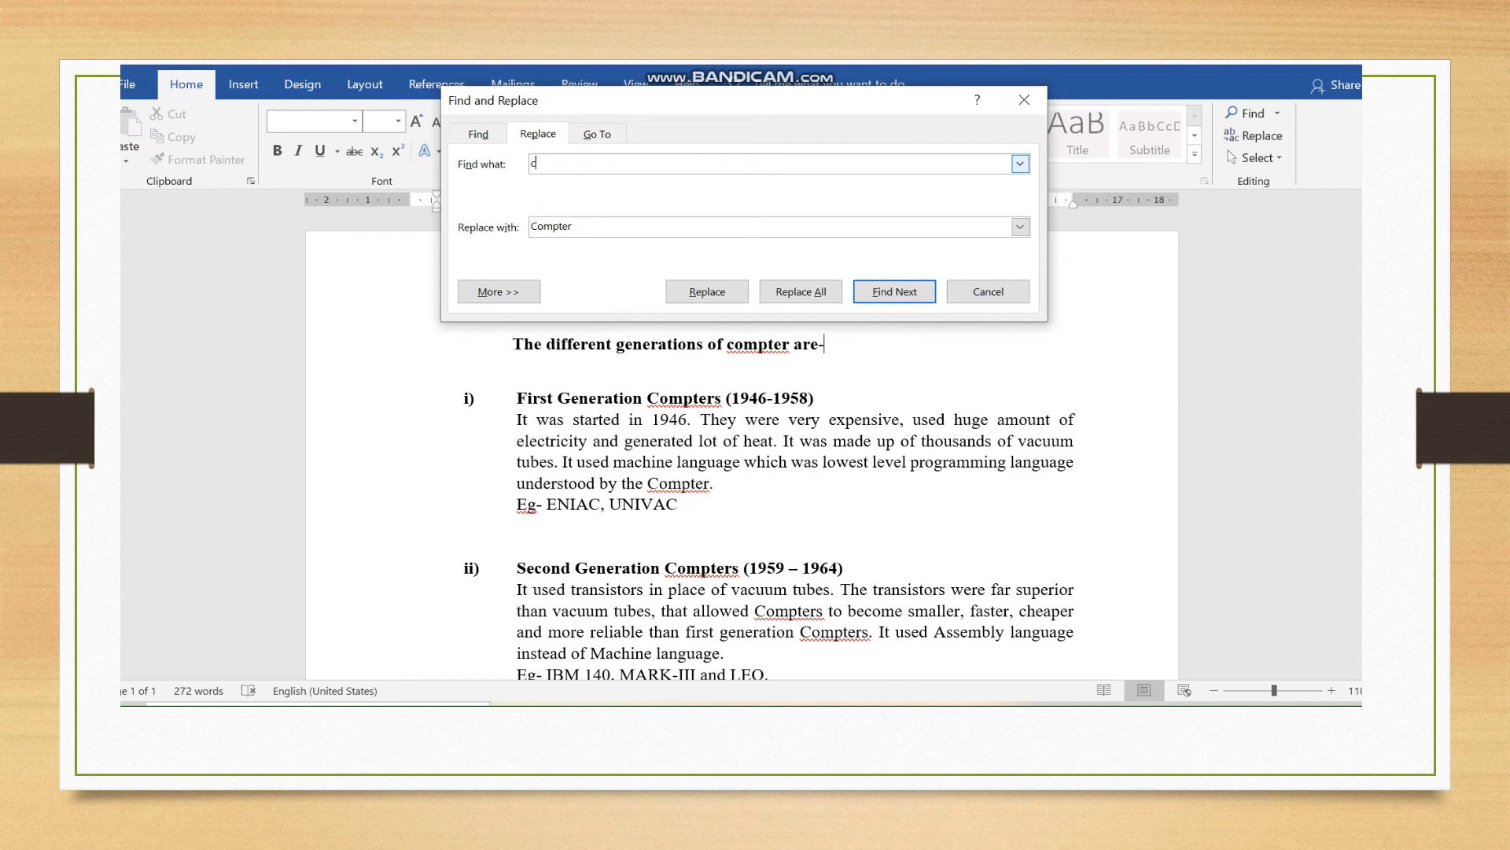
pyautogui.write('ompter')
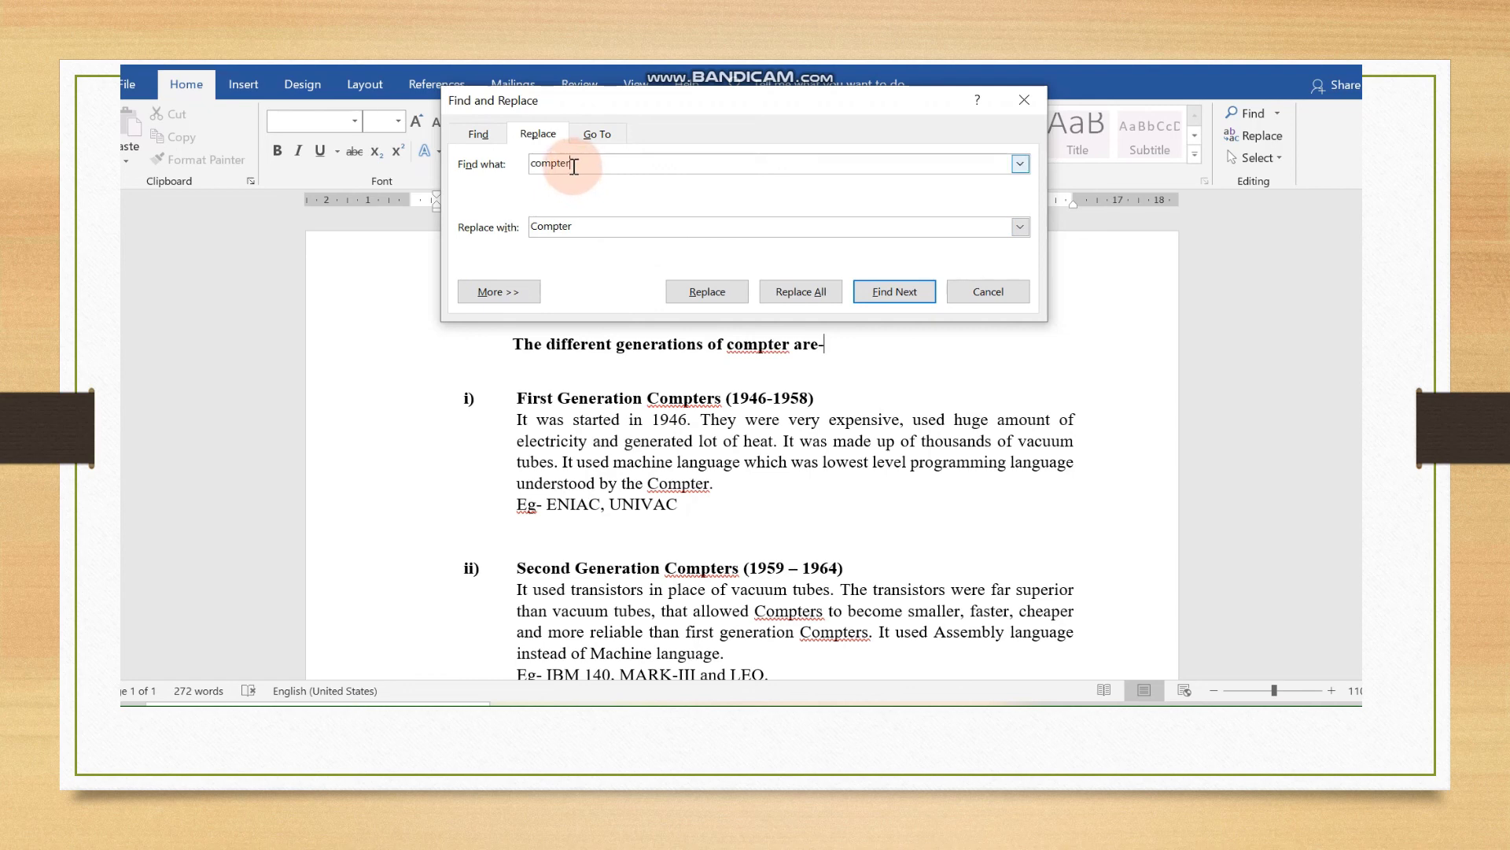
# - Change the replacement text from 'Compter' to 'computer' and start replacing
pyautogui.click(564, 226)
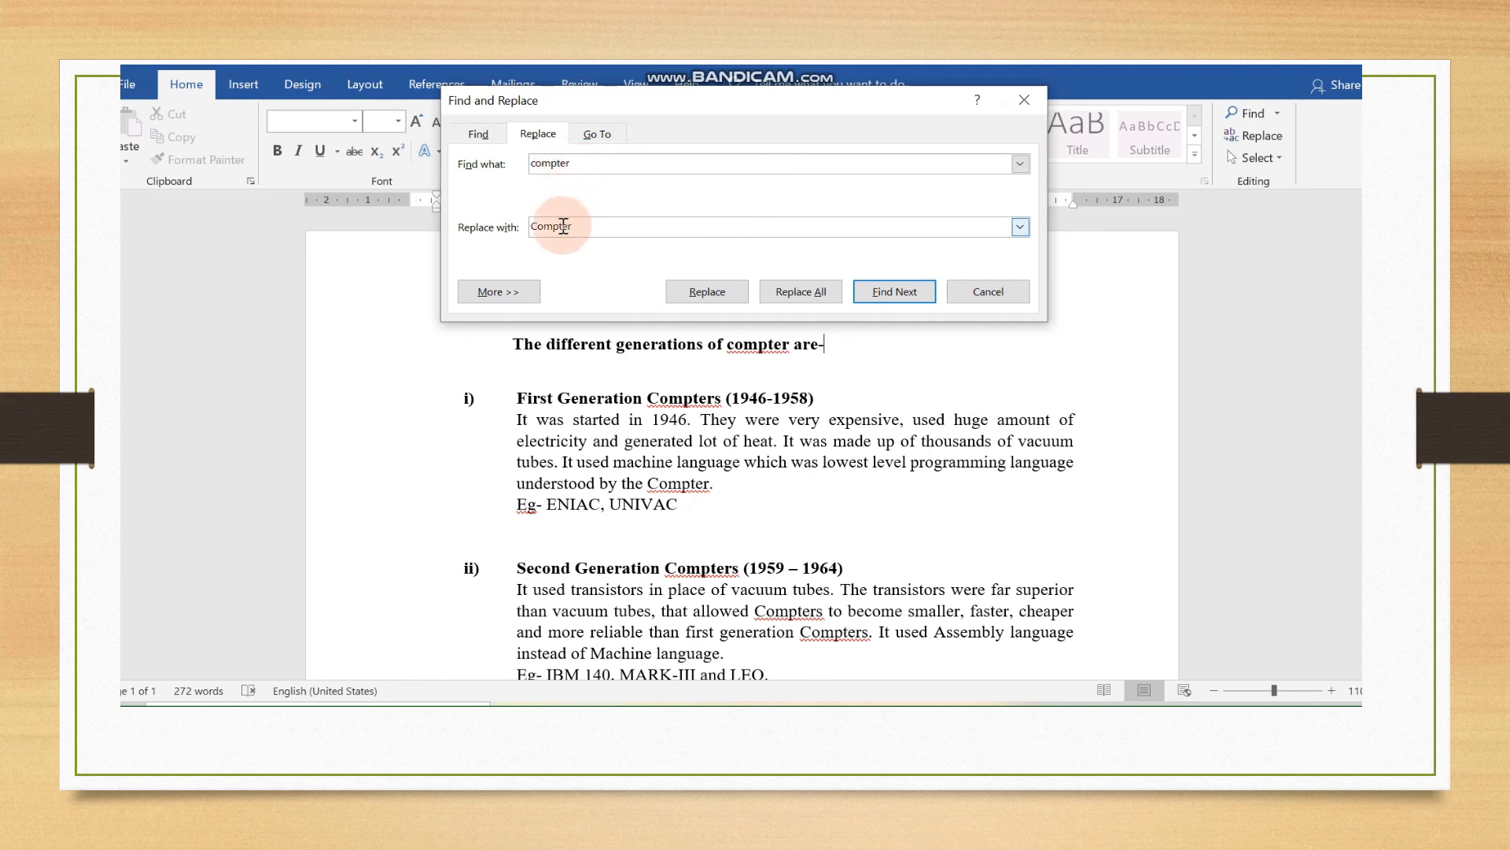
pyautogui.moveTo(584, 226); pyautogui.dragTo(523, 232)
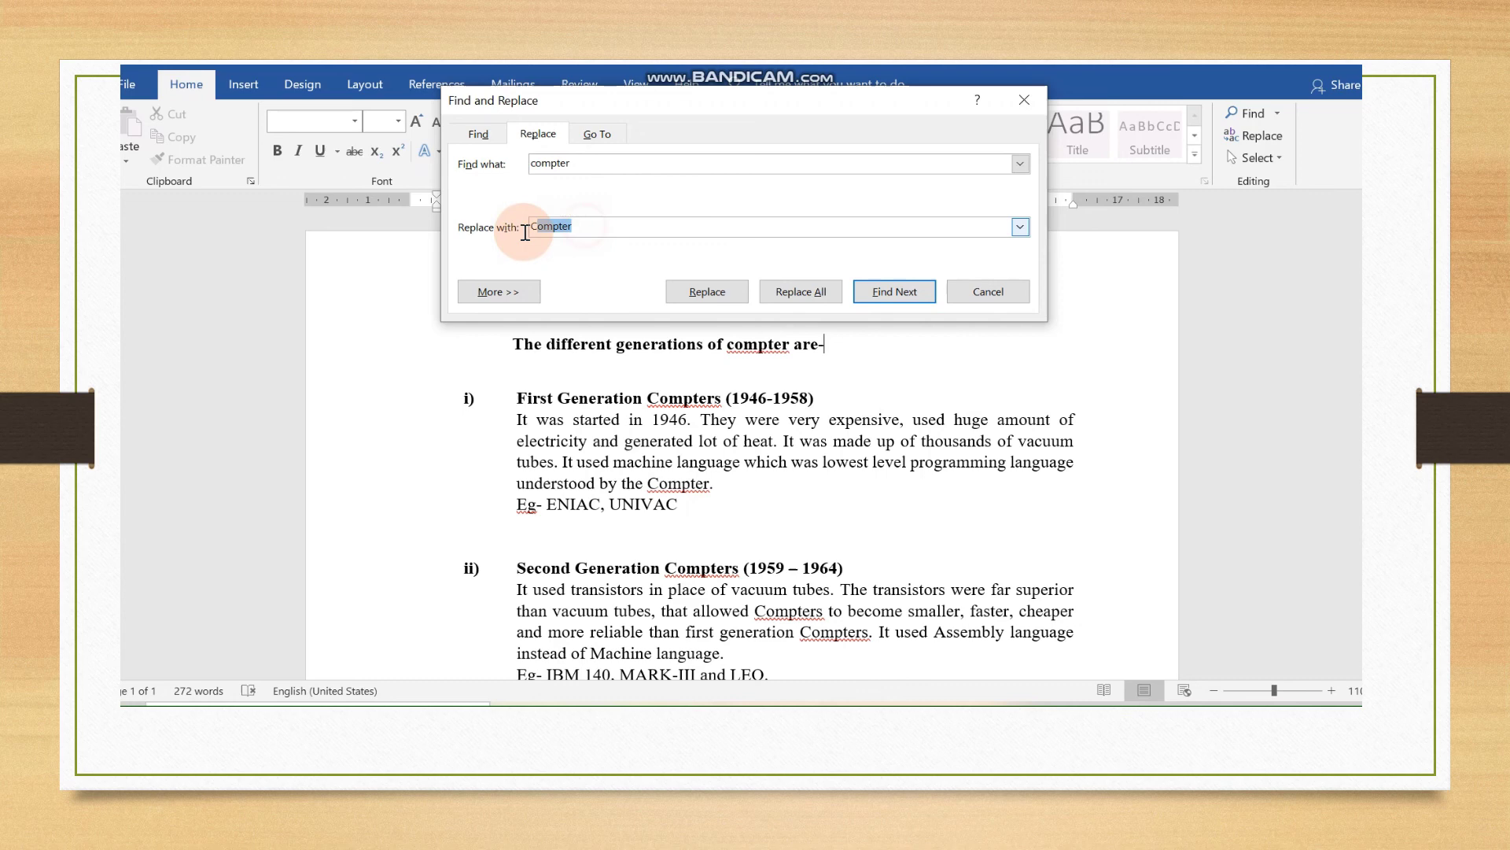
pyautogui.press('BackSpace')
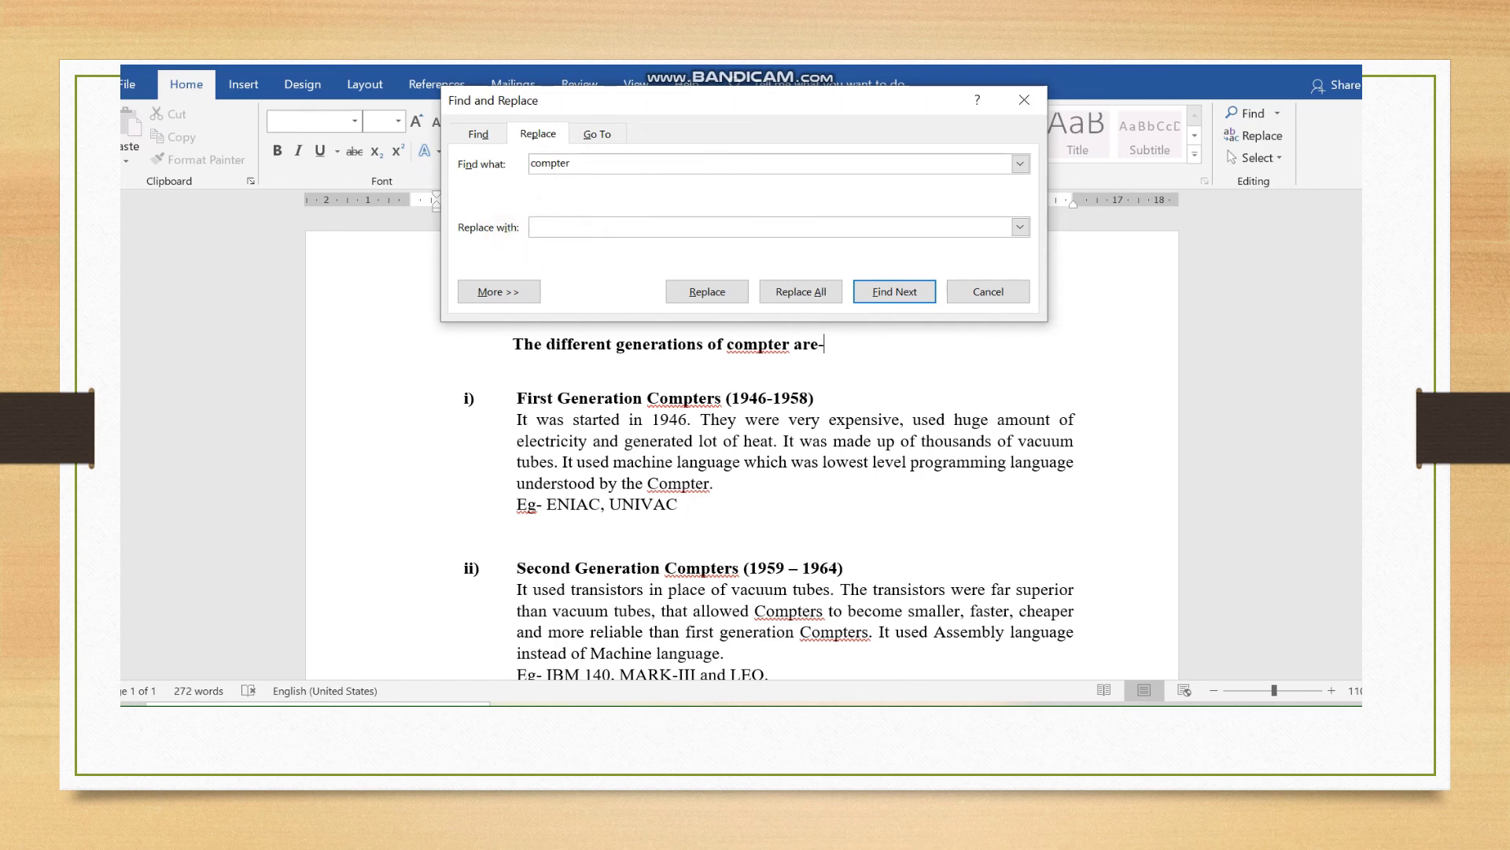
pyautogui.write('computer')
pyautogui.click(706, 291)
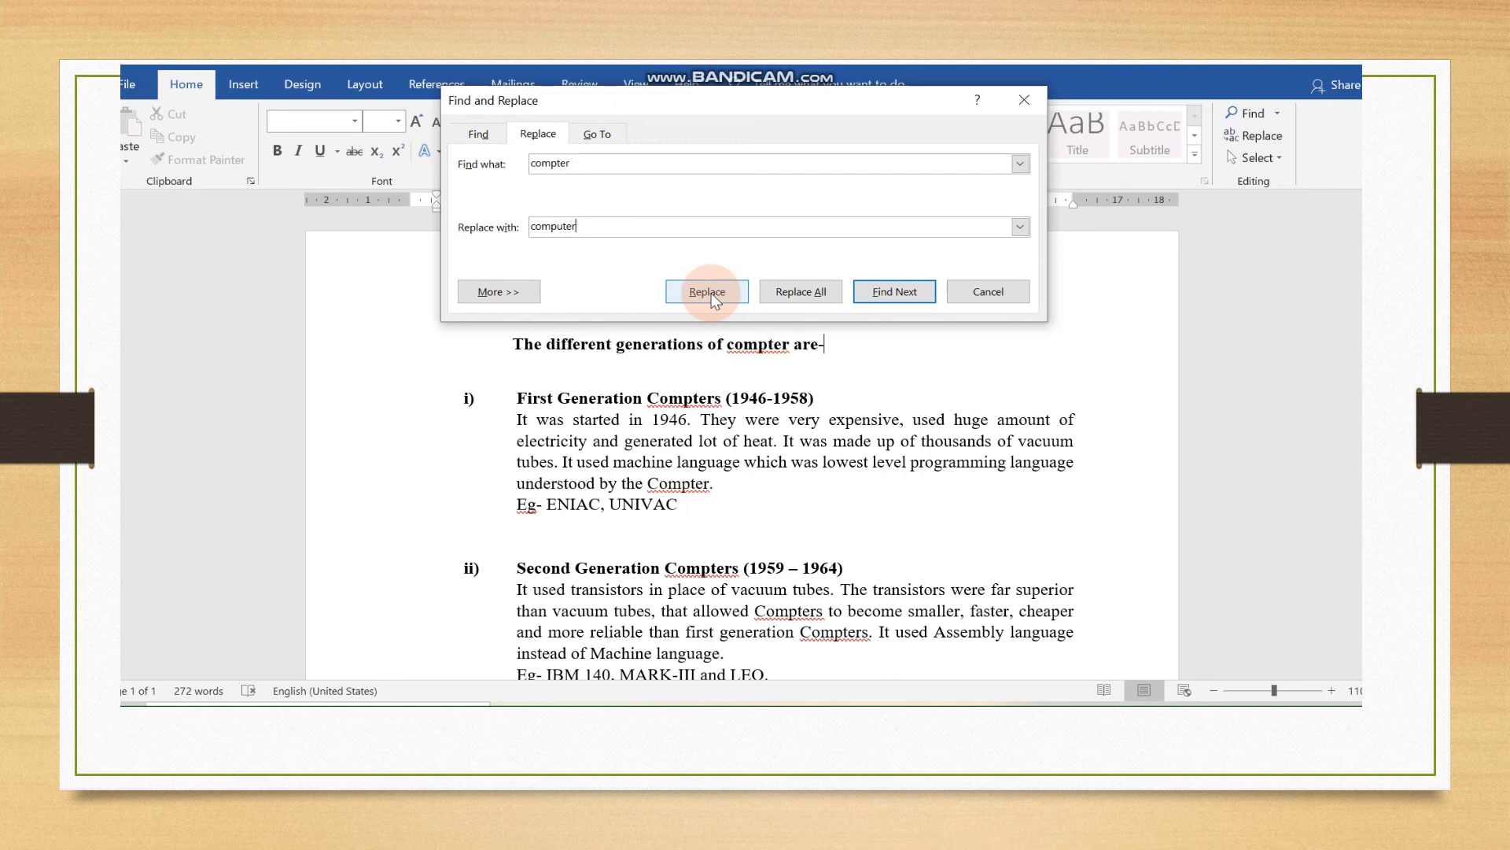
# - Fix 'Compter'/'Compters' matches one by one, then Replace All remaining with 'computer'
pyautogui.click(711, 296)
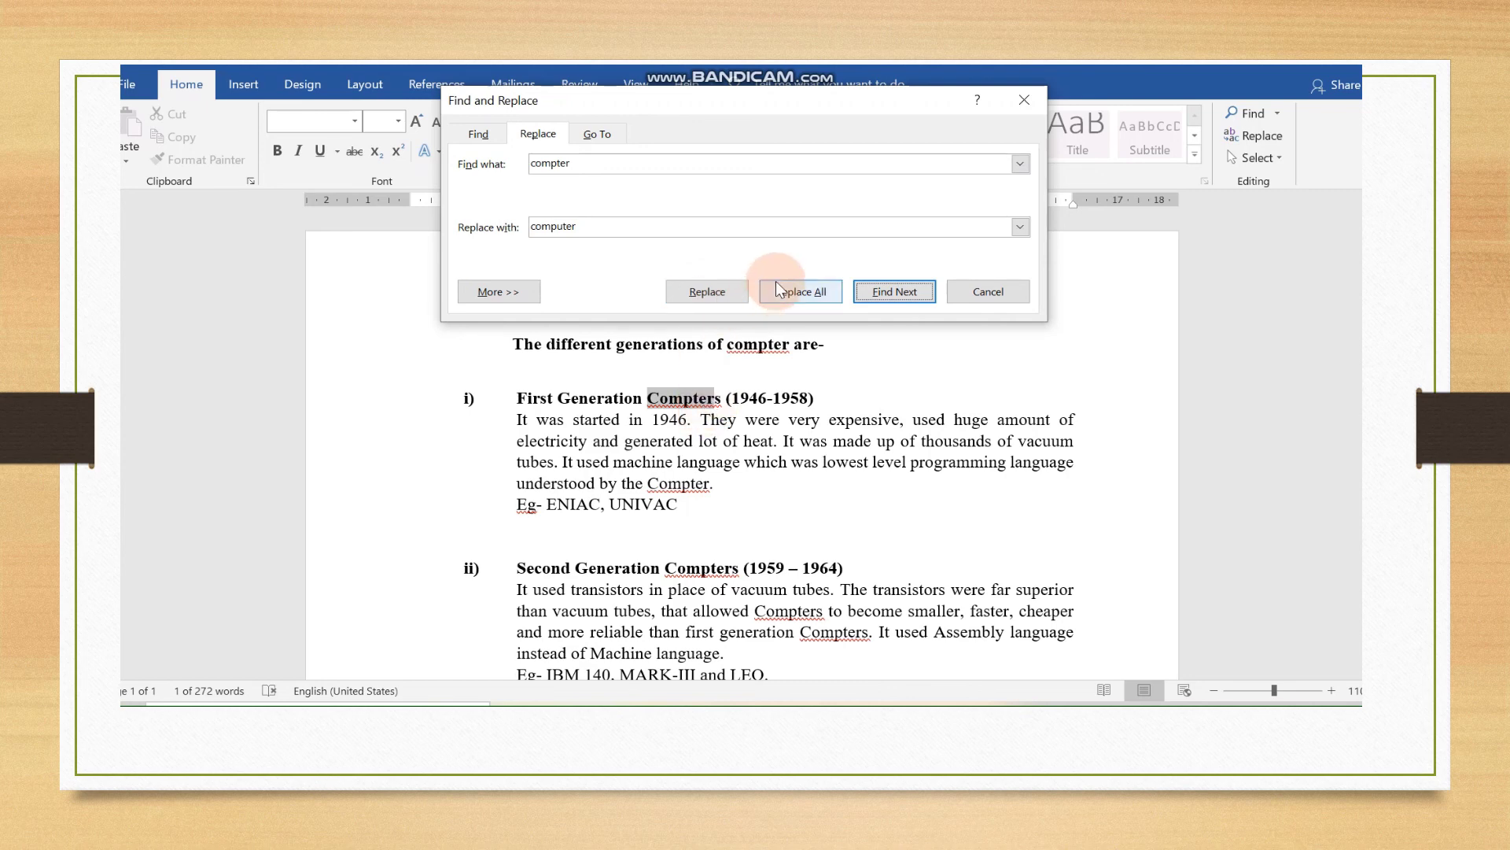
pyautogui.click(724, 293)
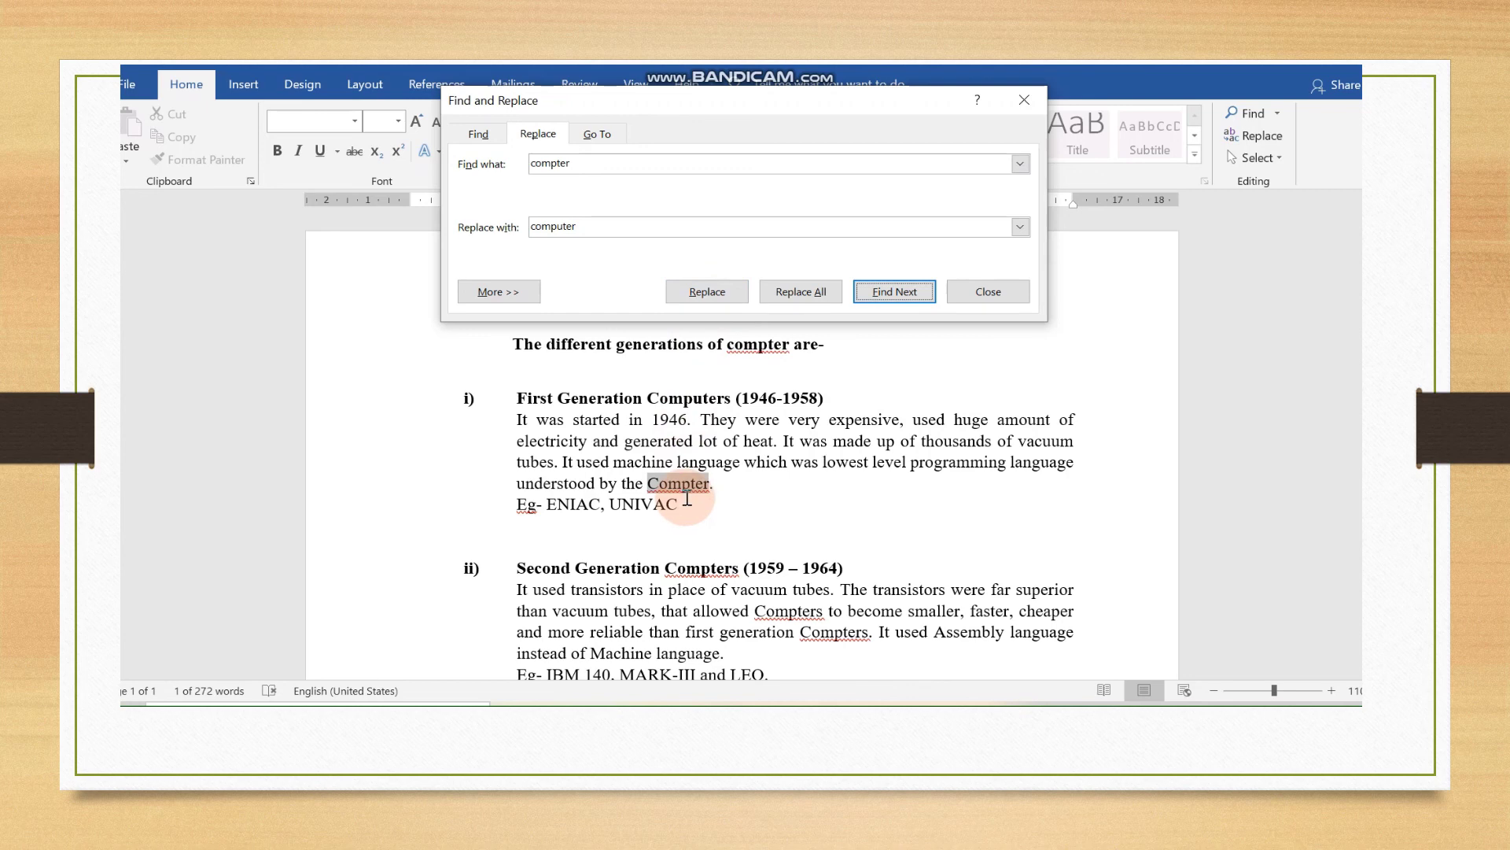
pyautogui.click(711, 291)
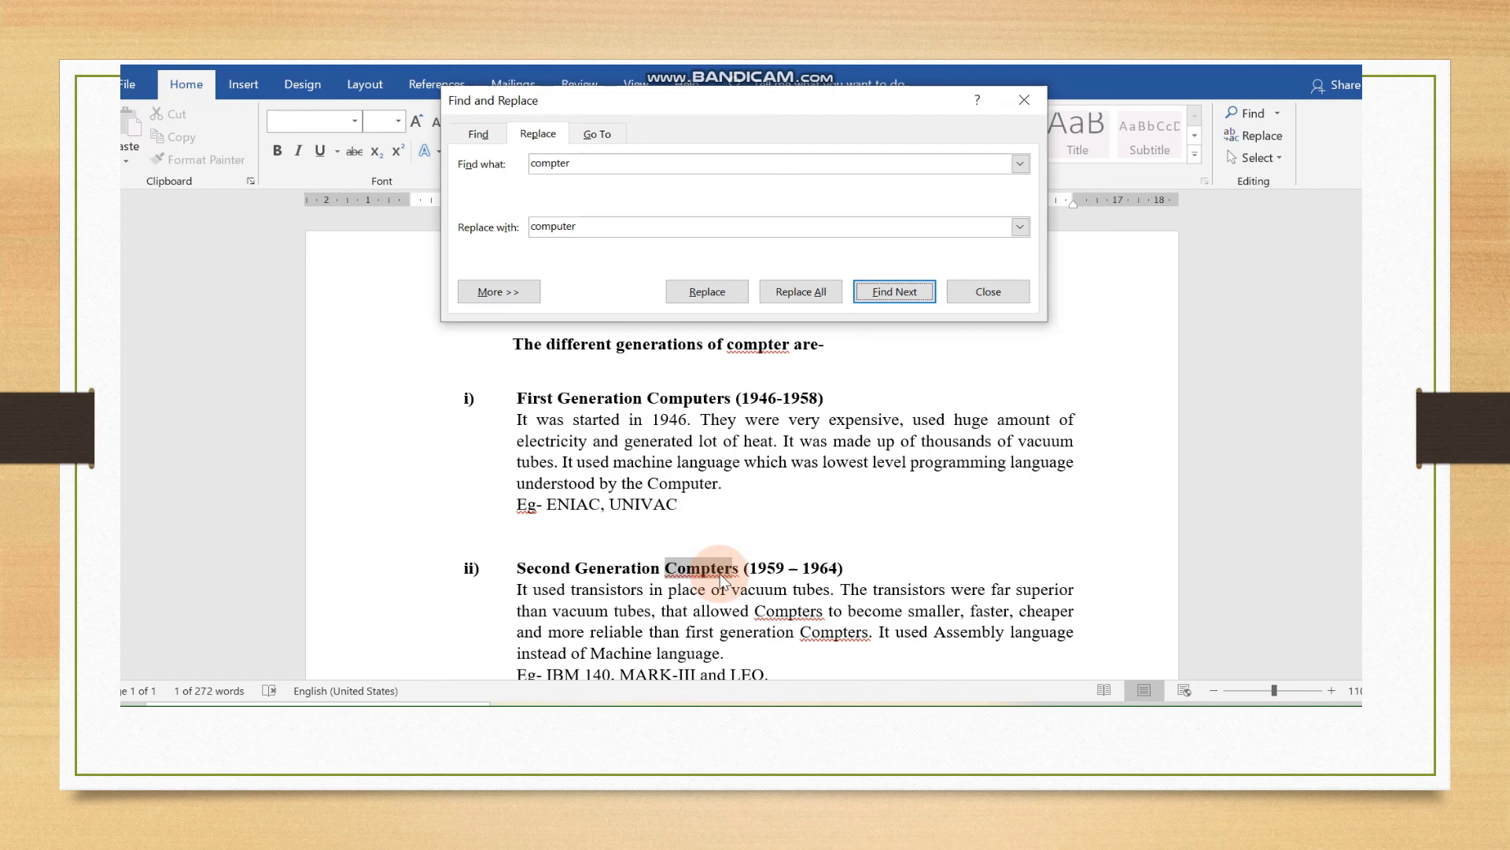
pyautogui.click(724, 291)
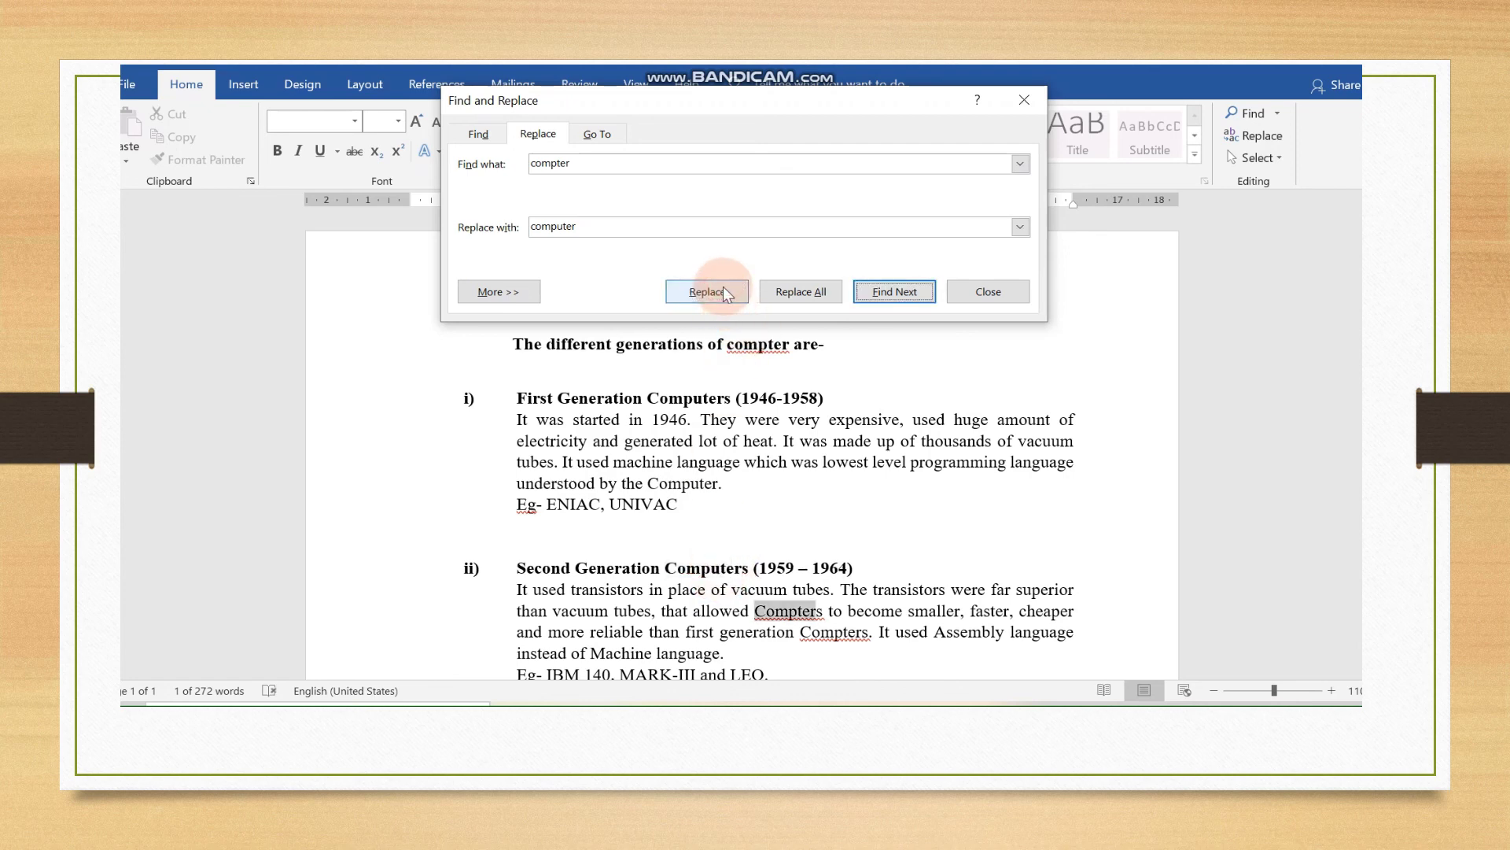
pyautogui.click(724, 291)
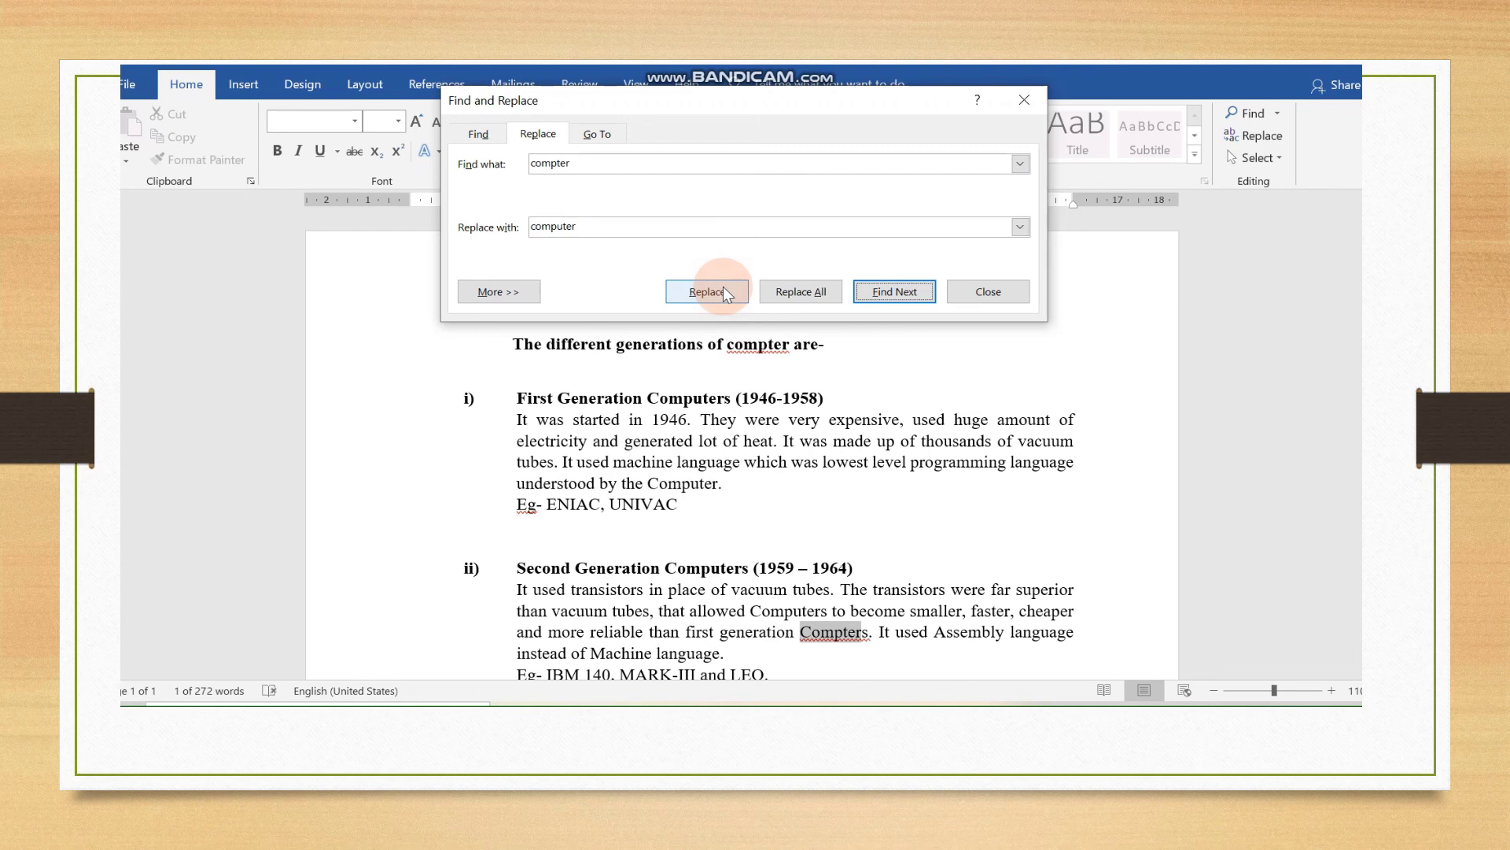
pyautogui.click(792, 346)
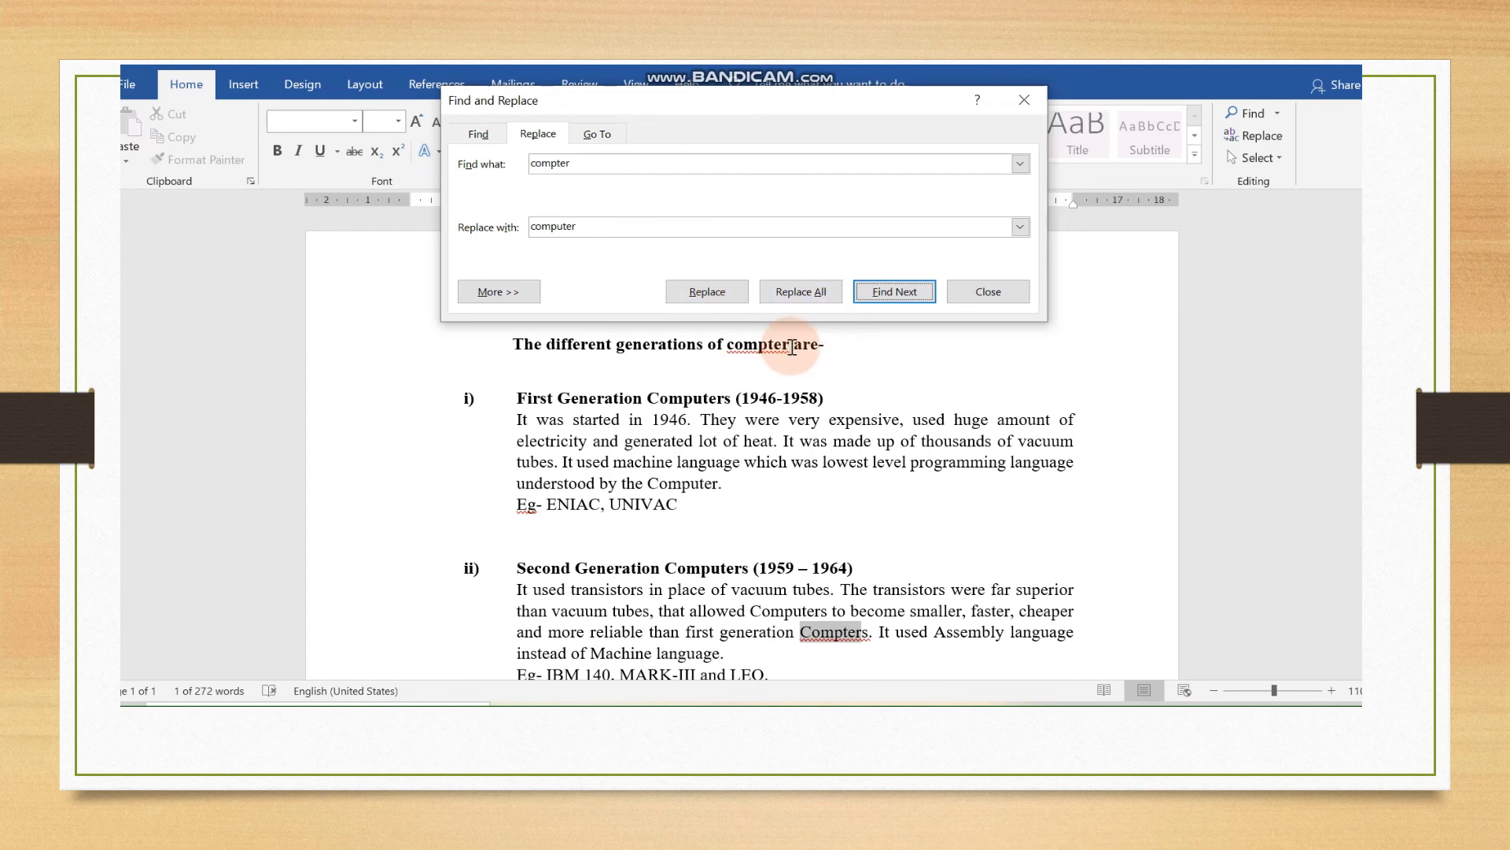
pyautogui.click(812, 291)
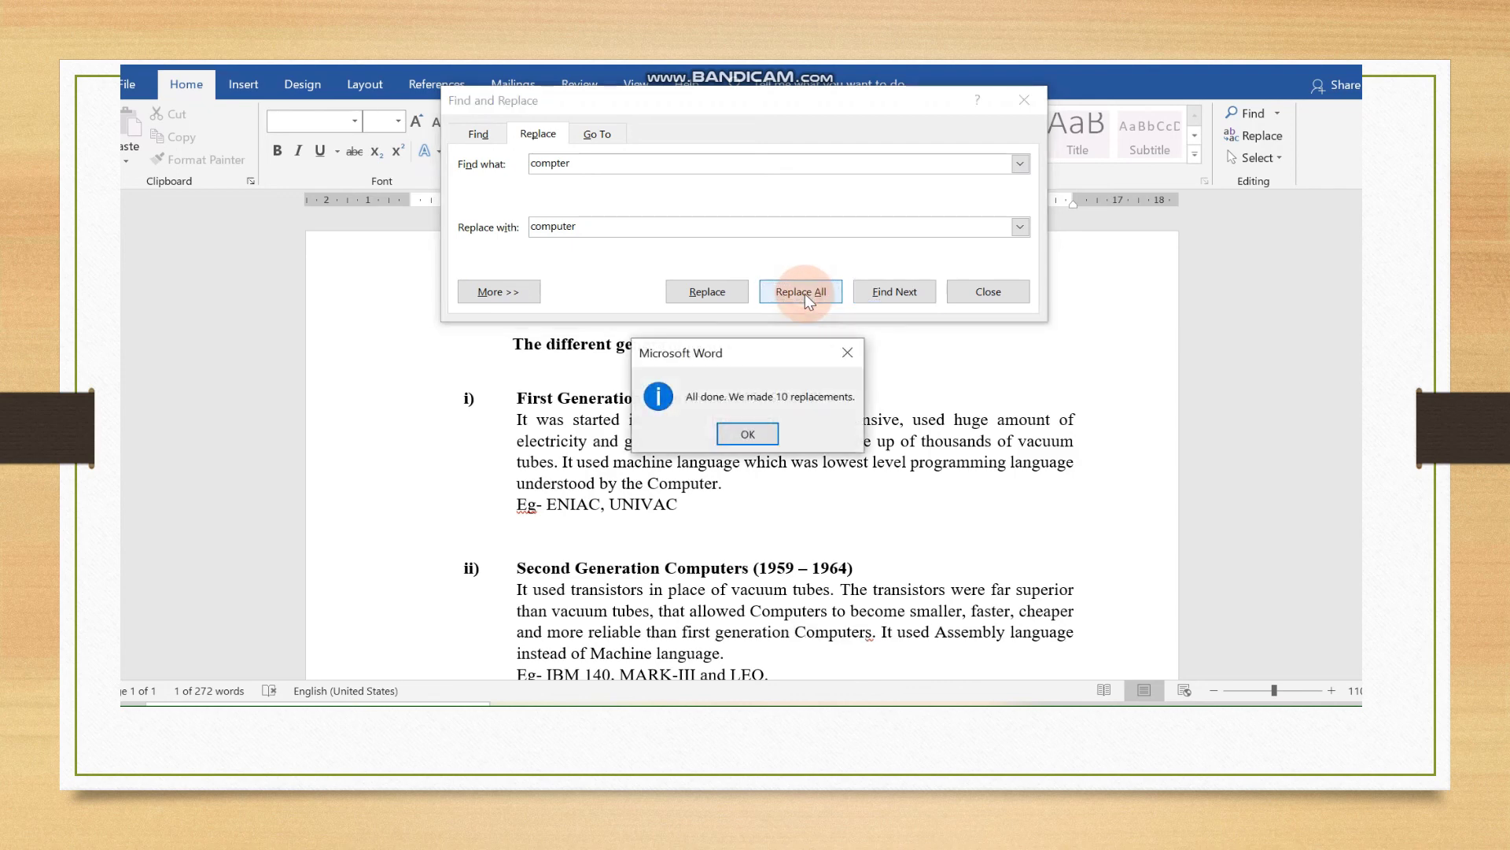
# - Dismiss the 'All done. We made 10 replacements.' message
pyautogui.click(710, 412)
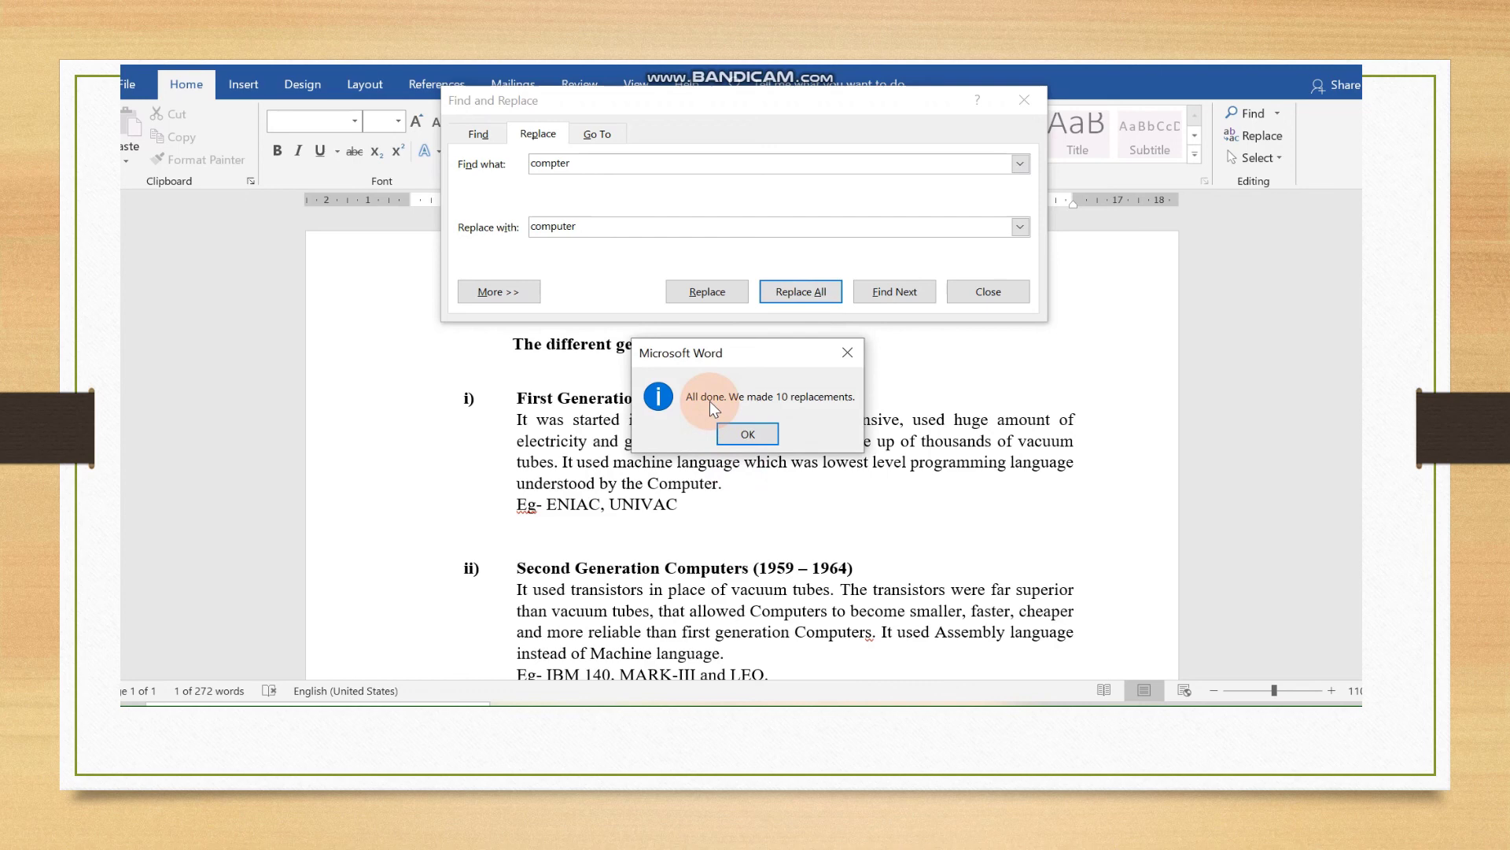
pyautogui.click(744, 450)
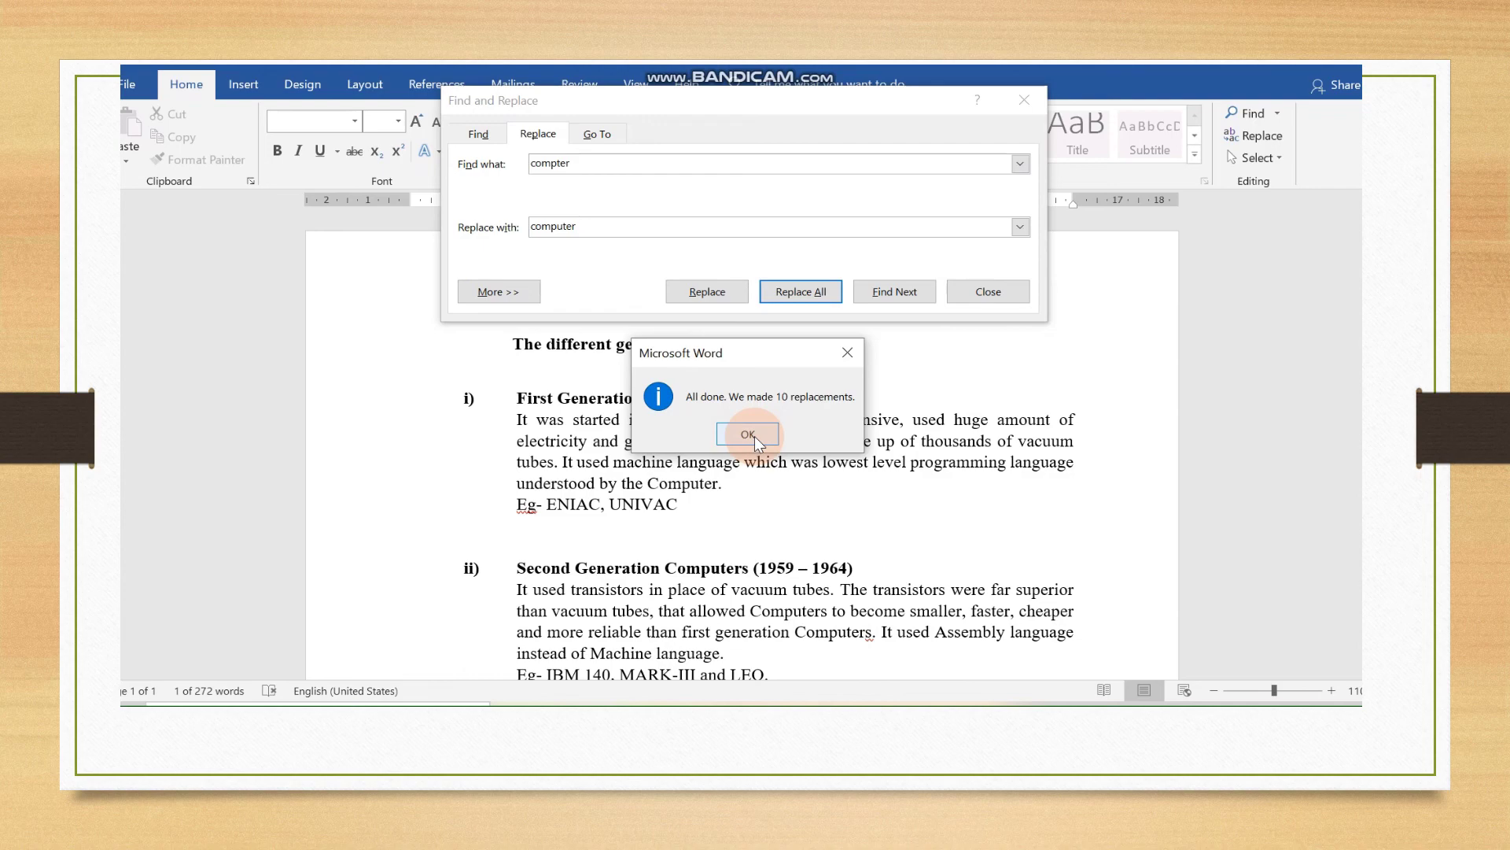
pyautogui.click(748, 435)
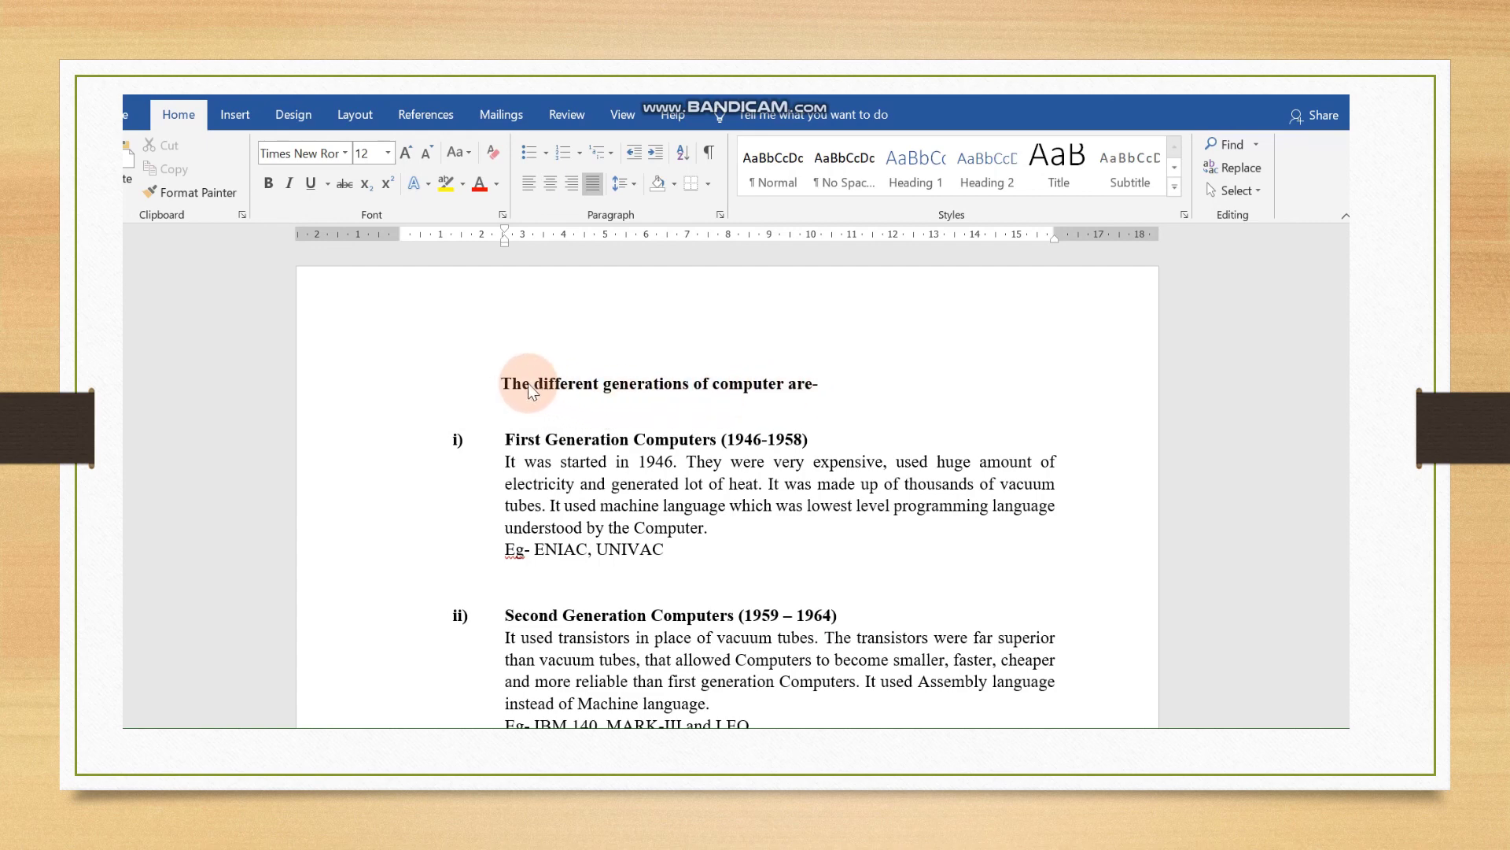
# - Select the heading 'The different generations of computer are-' and show the Change Case options
pyautogui.click(504, 381)
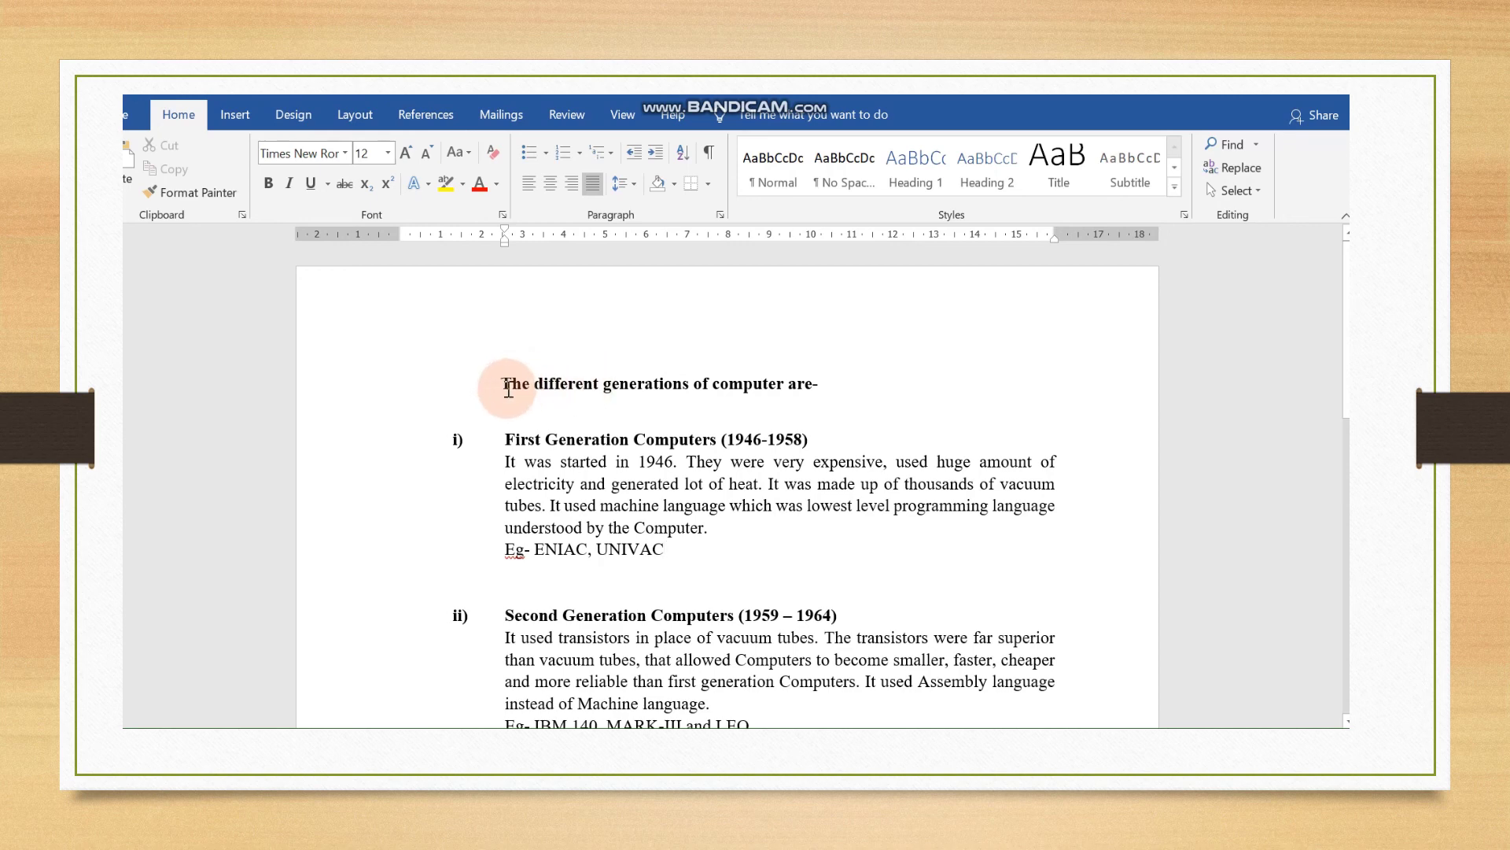
pyautogui.click(501, 386)
pyautogui.moveTo(501, 385); pyautogui.dragTo(910, 376)
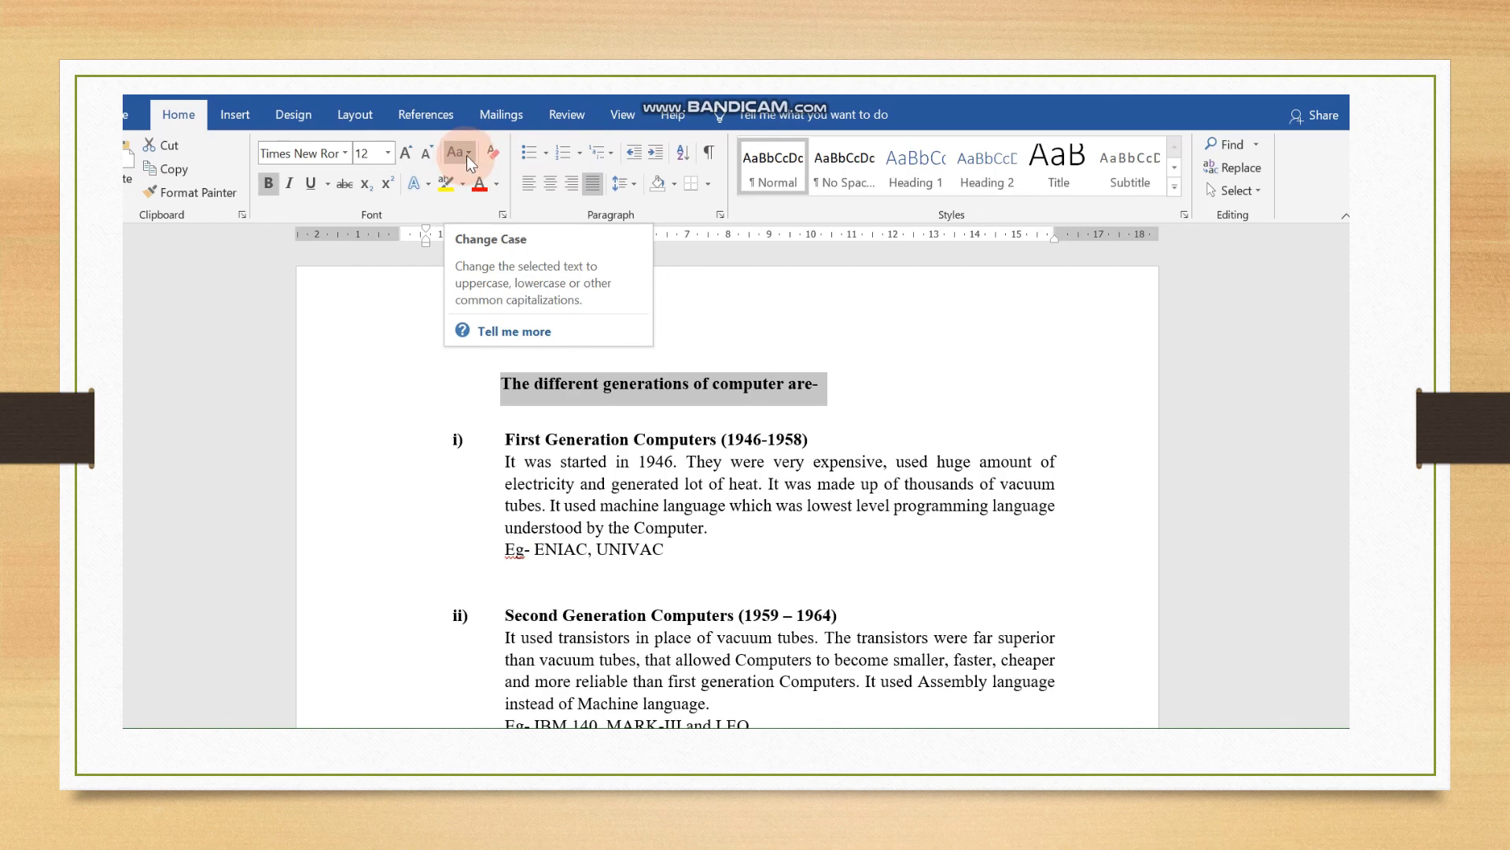
pyautogui.click(467, 154)
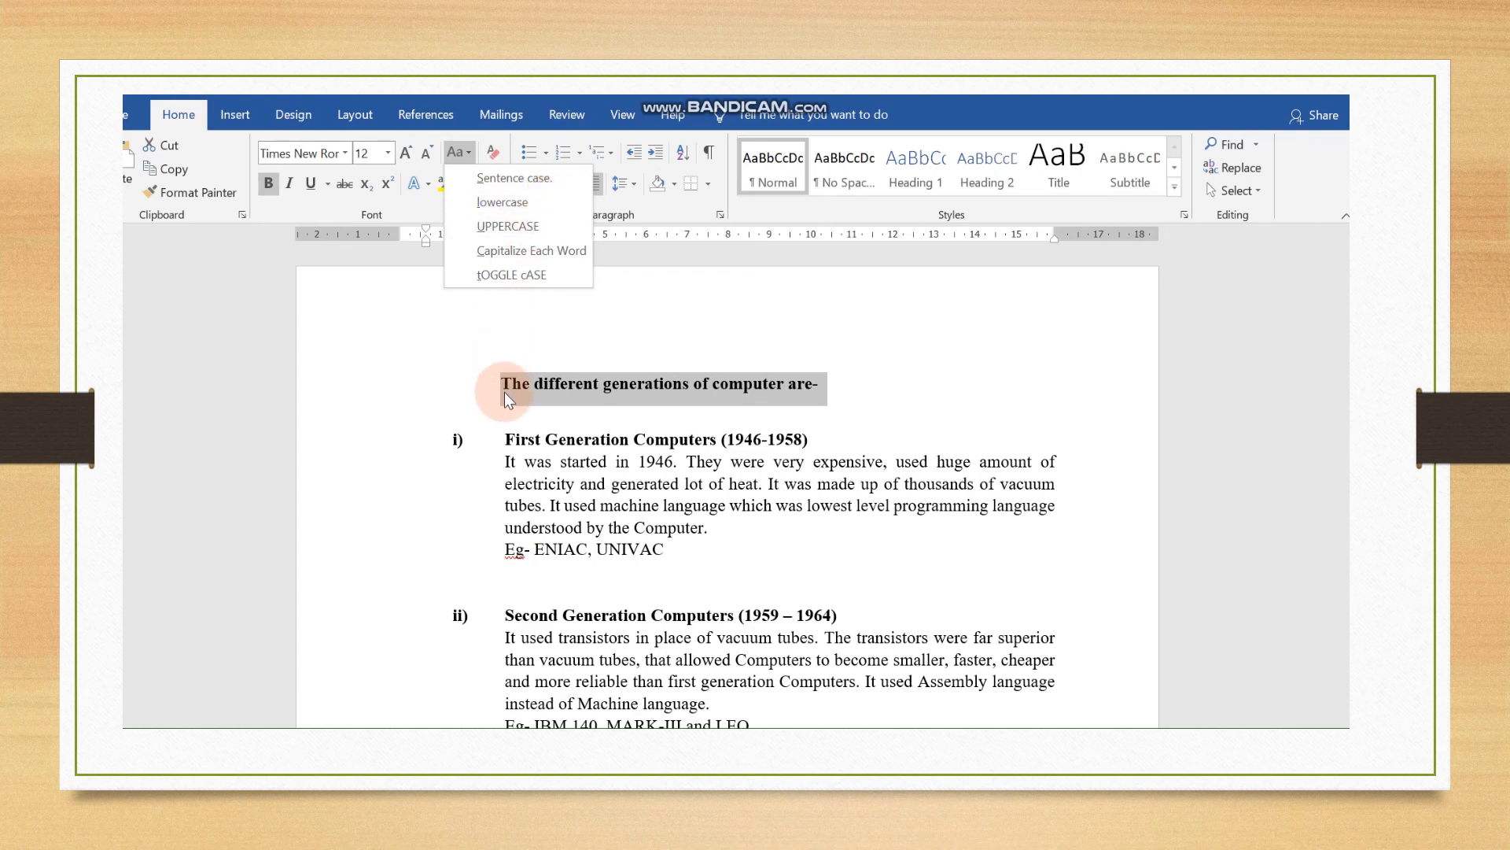
# - Change the heading to lowercase, then to UPPERCASE
pyautogui.click(546, 202)
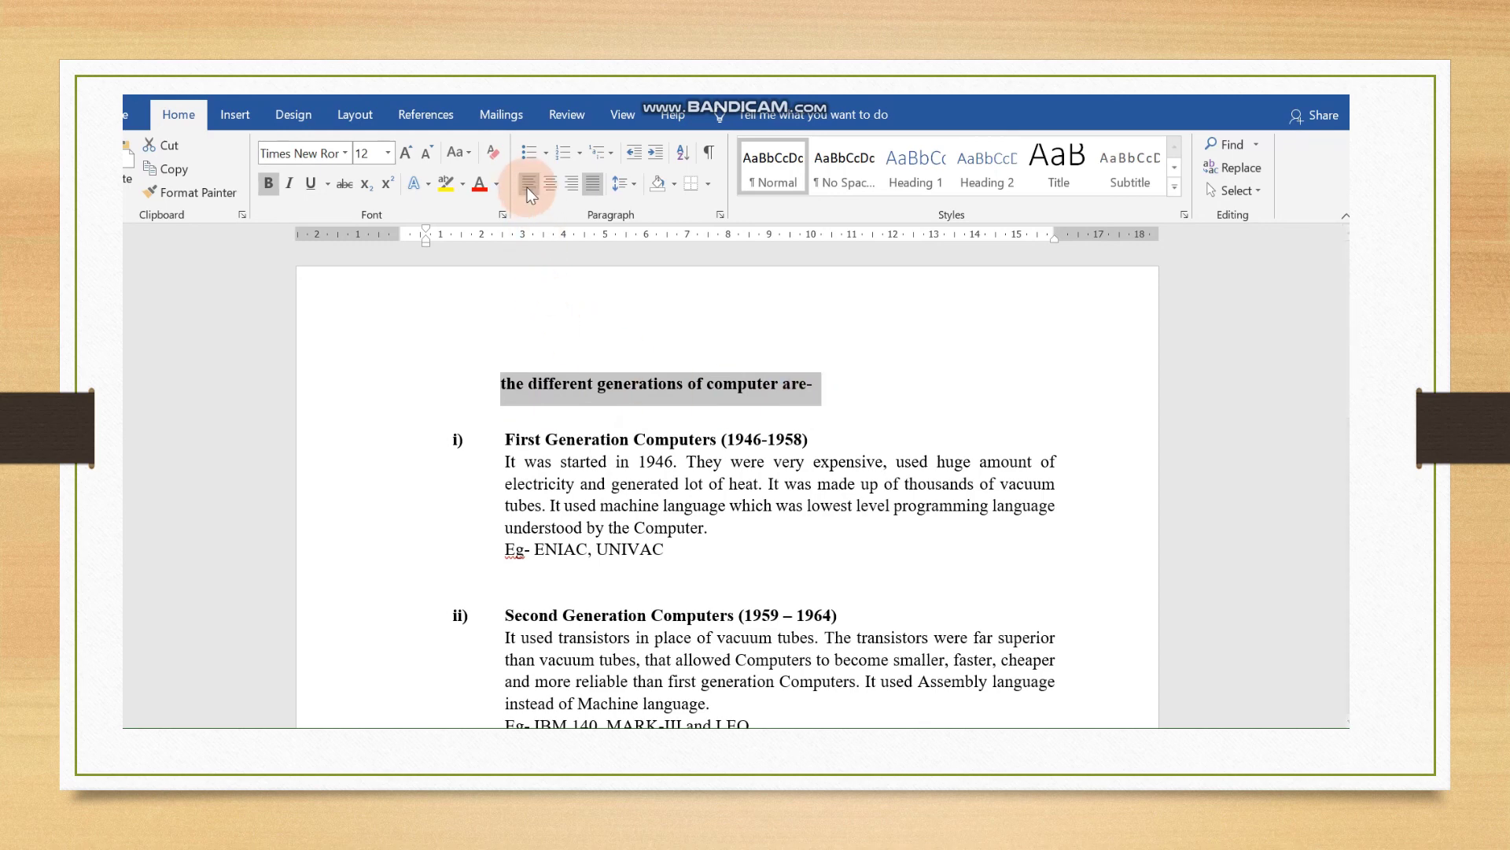
pyautogui.click(460, 151)
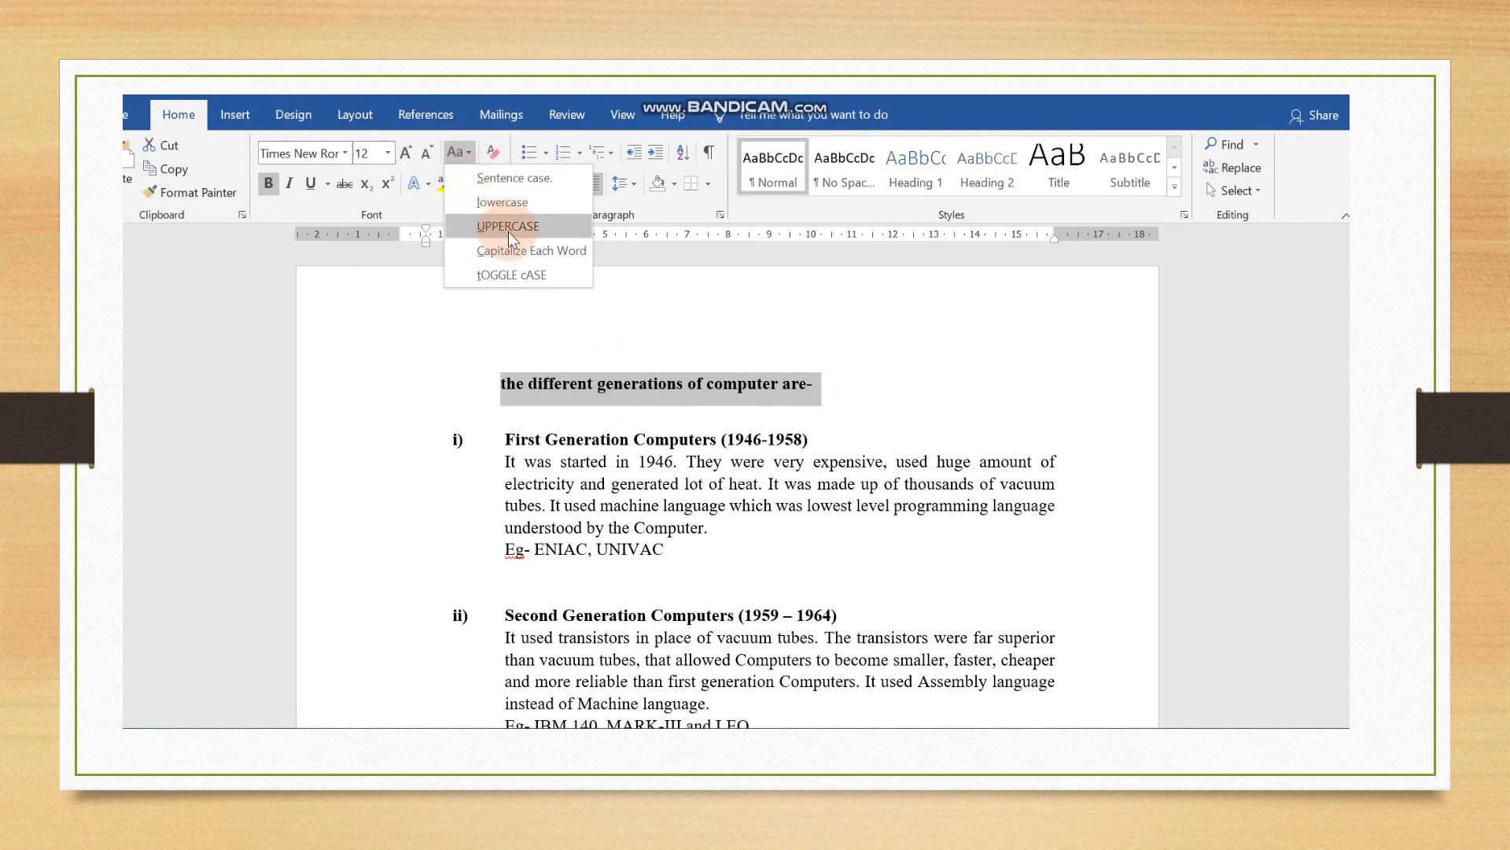
pyautogui.click(568, 228)
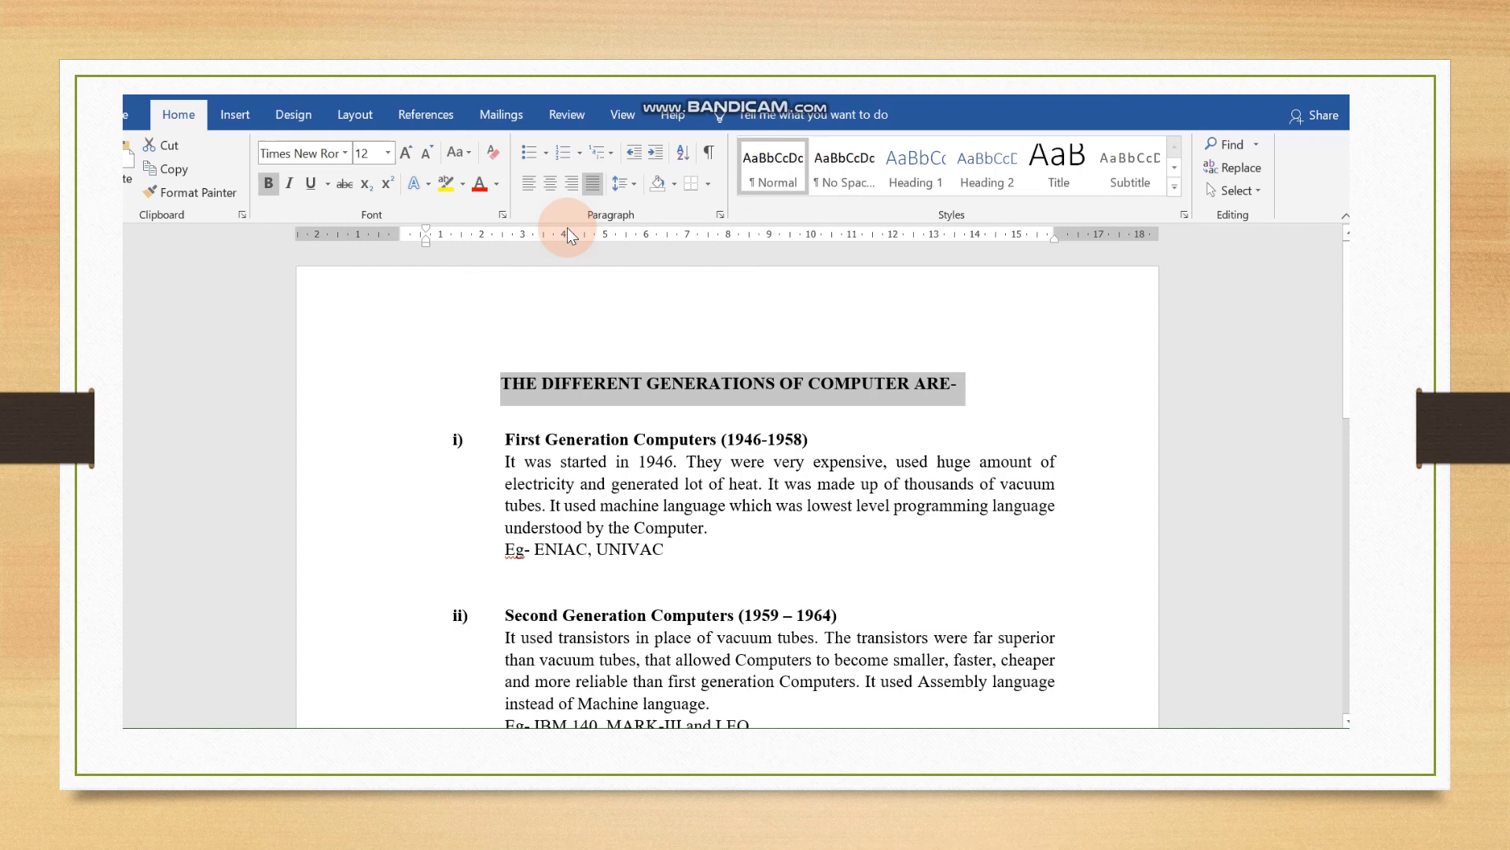
# - Apply Capitalize Each Word, making the heading 'The Different Generations Of Computer Are-'
pyautogui.click(467, 152)
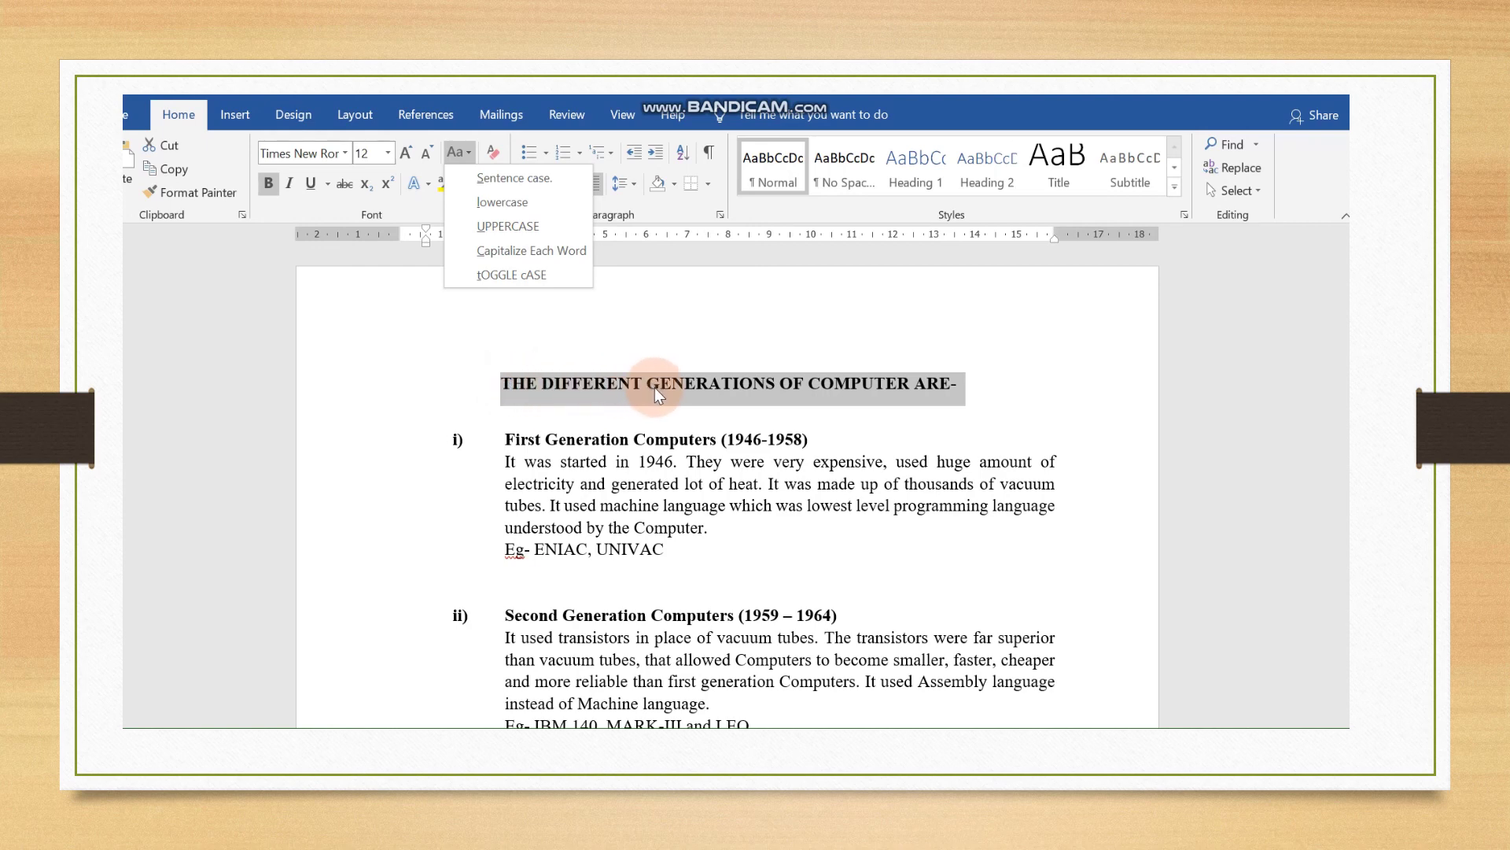
pyautogui.click(536, 250)
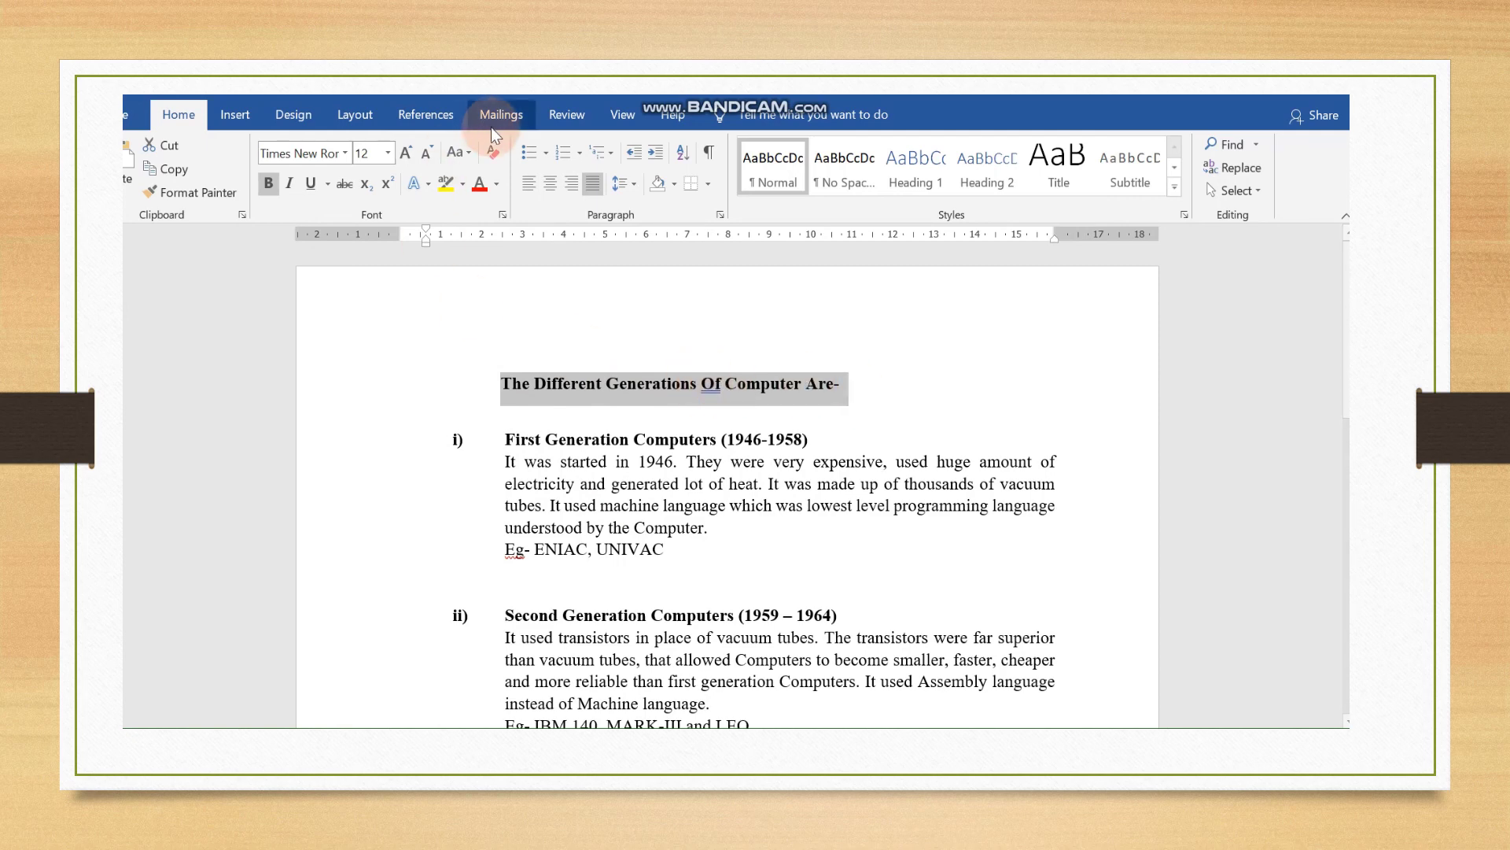
# - Apply tOGGLE cASE, making the heading 'tHE dIFFERENT gENERATIONS oF cOMPUTER aRE-'
pyautogui.click(467, 153)
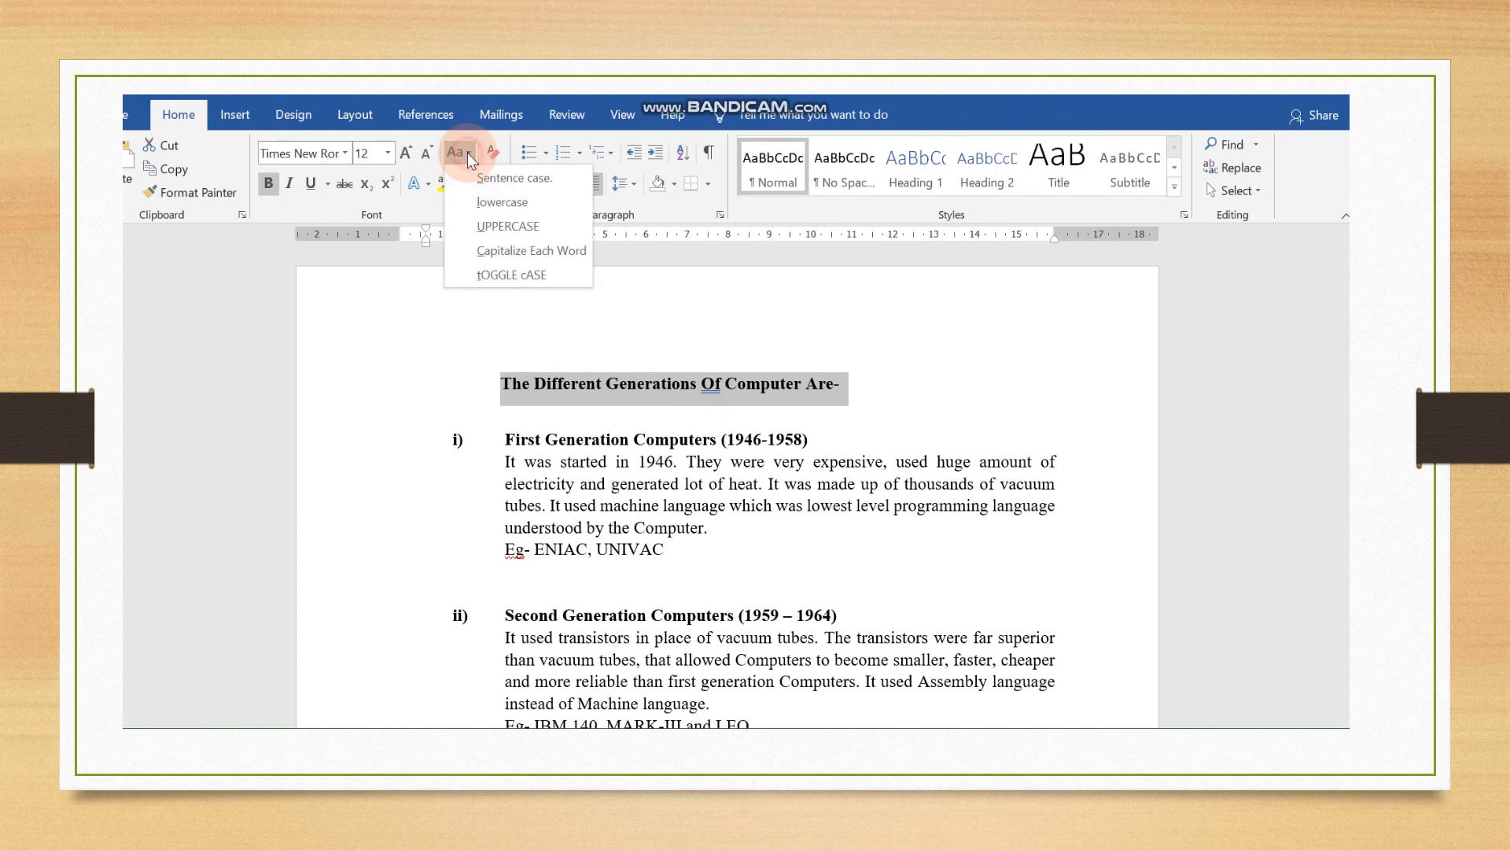
pyautogui.click(533, 277)
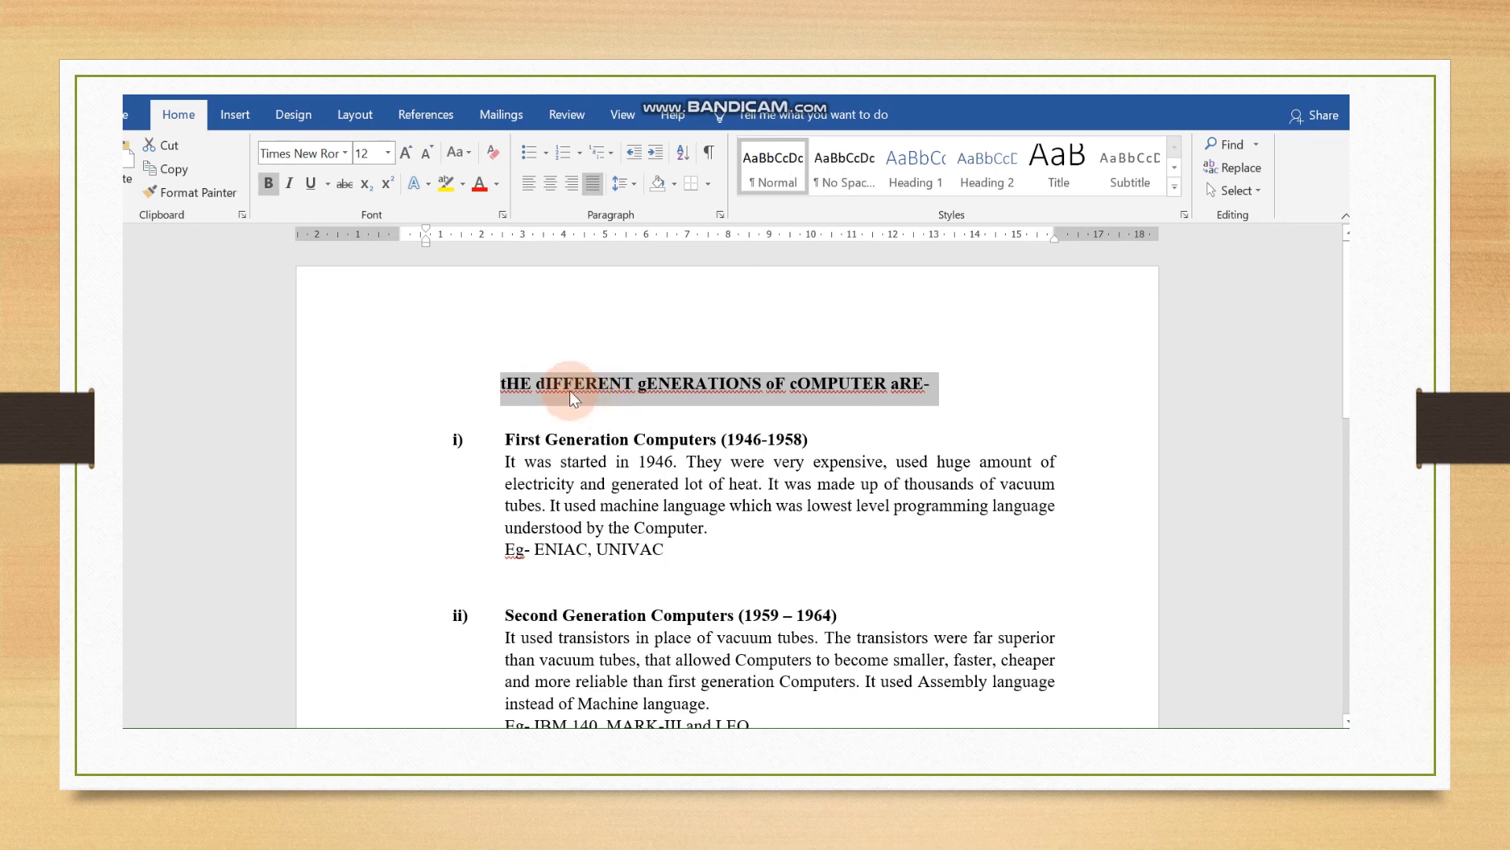
# - Apply Sentence case, restoring the heading to 'The different generations of computer are-'
pyautogui.click(459, 152)
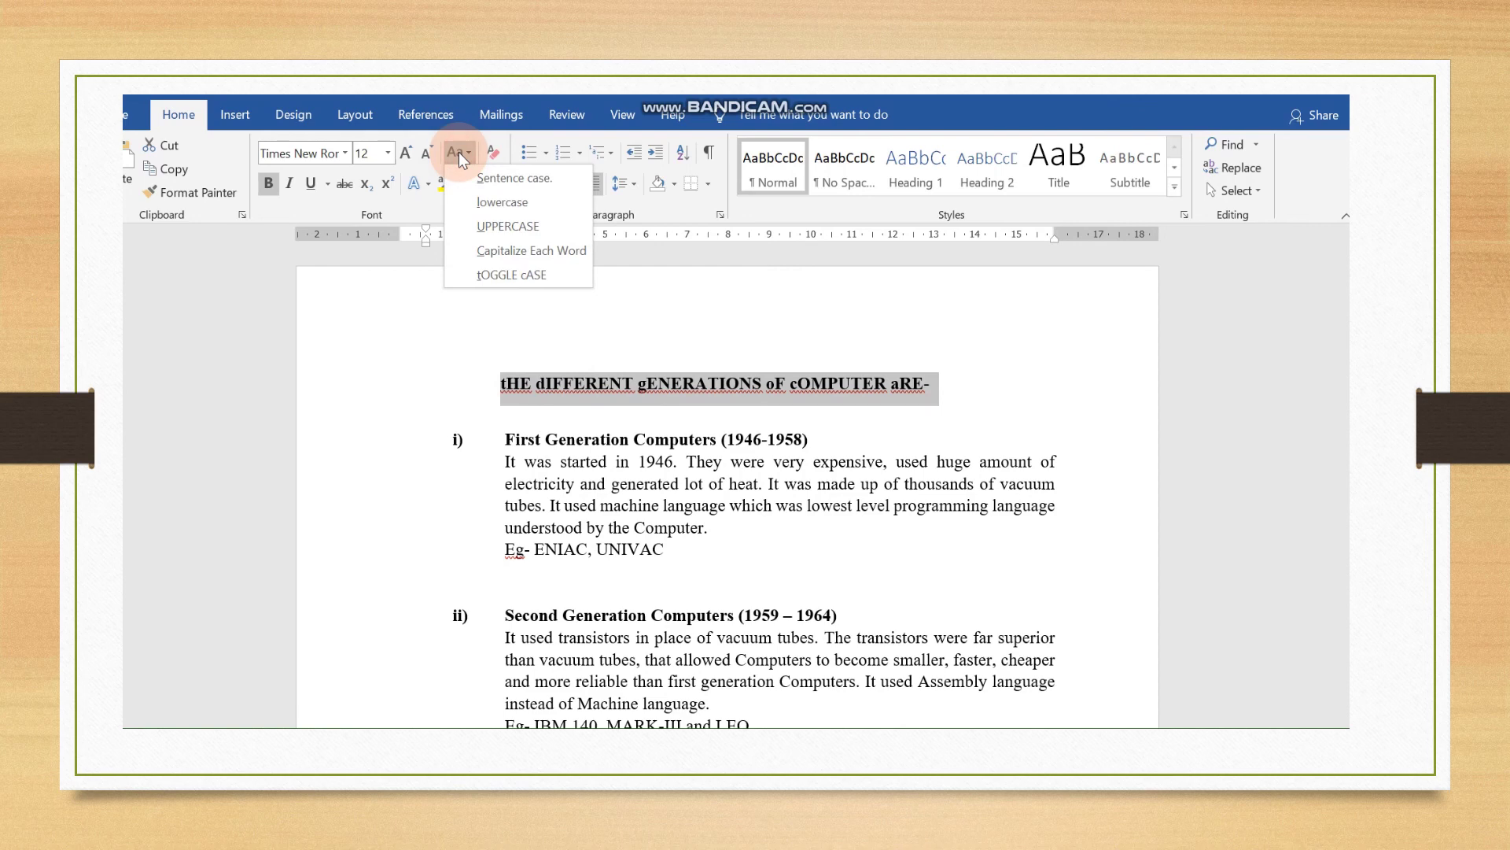
pyautogui.click(521, 184)
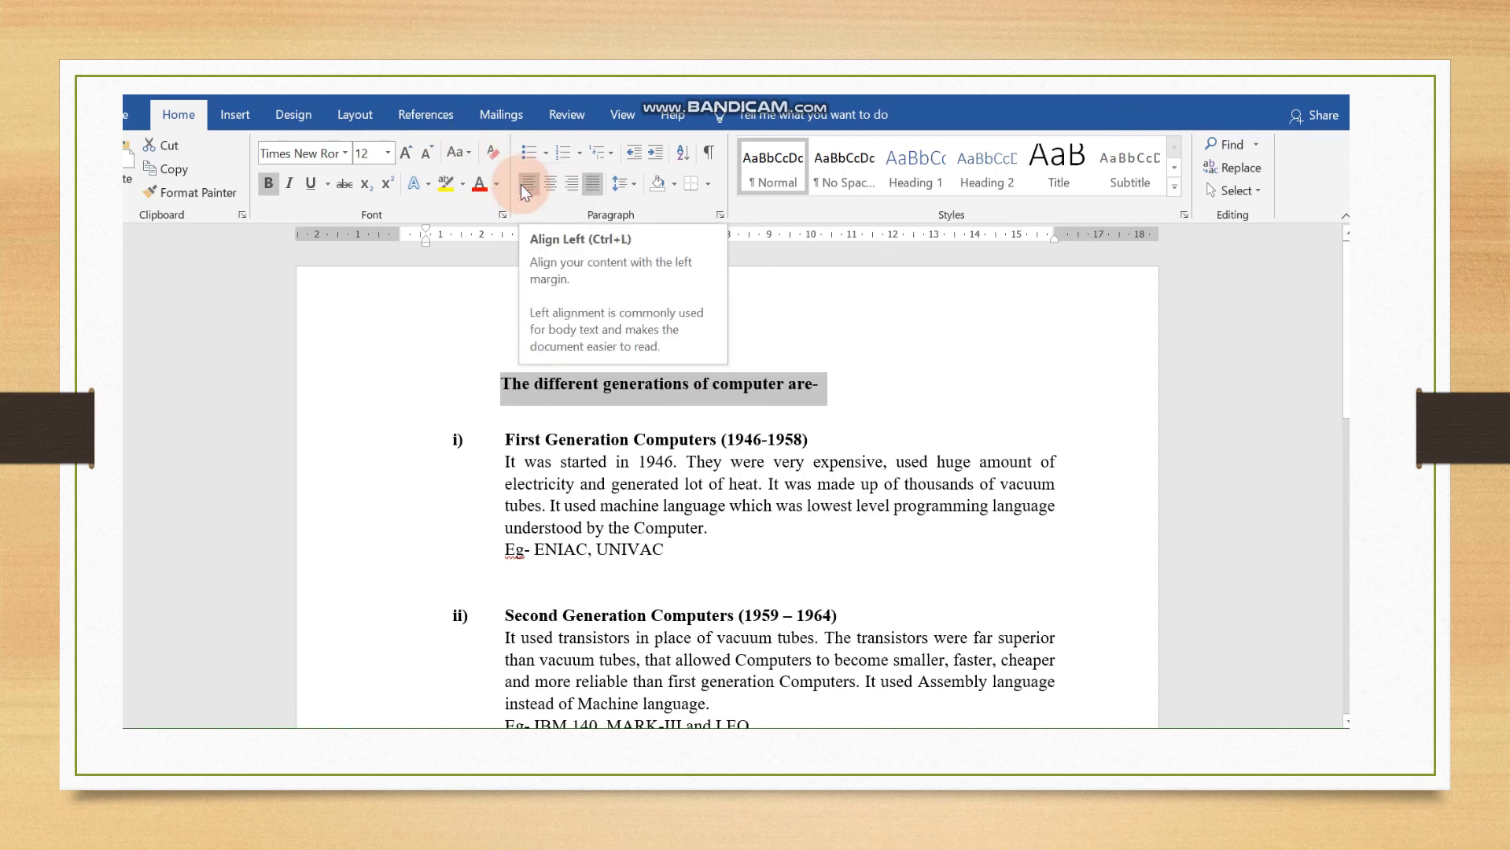
pyautogui.click(503, 398)
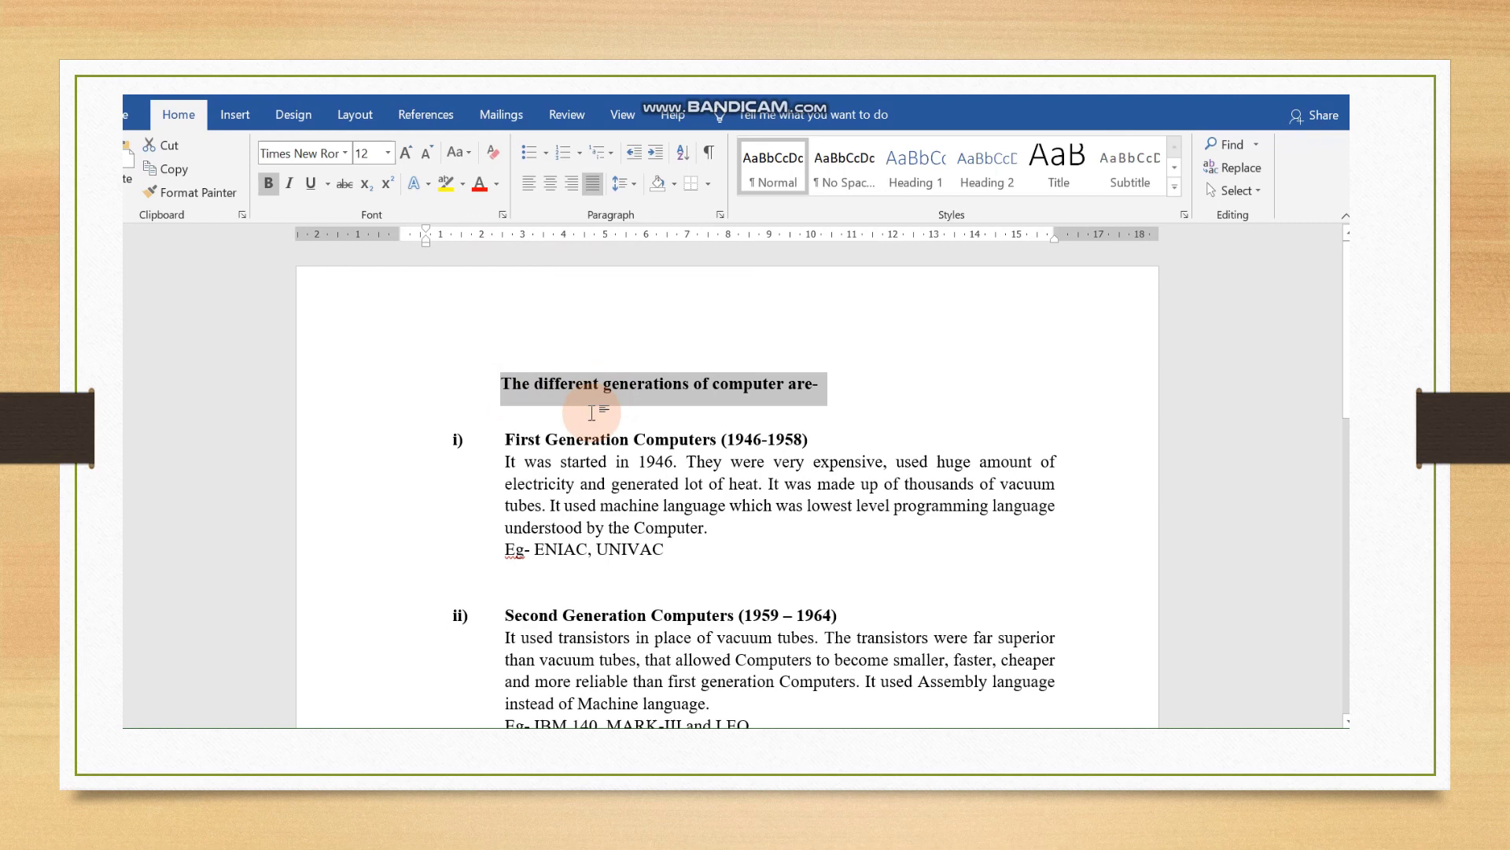
pyautogui.click(576, 446)
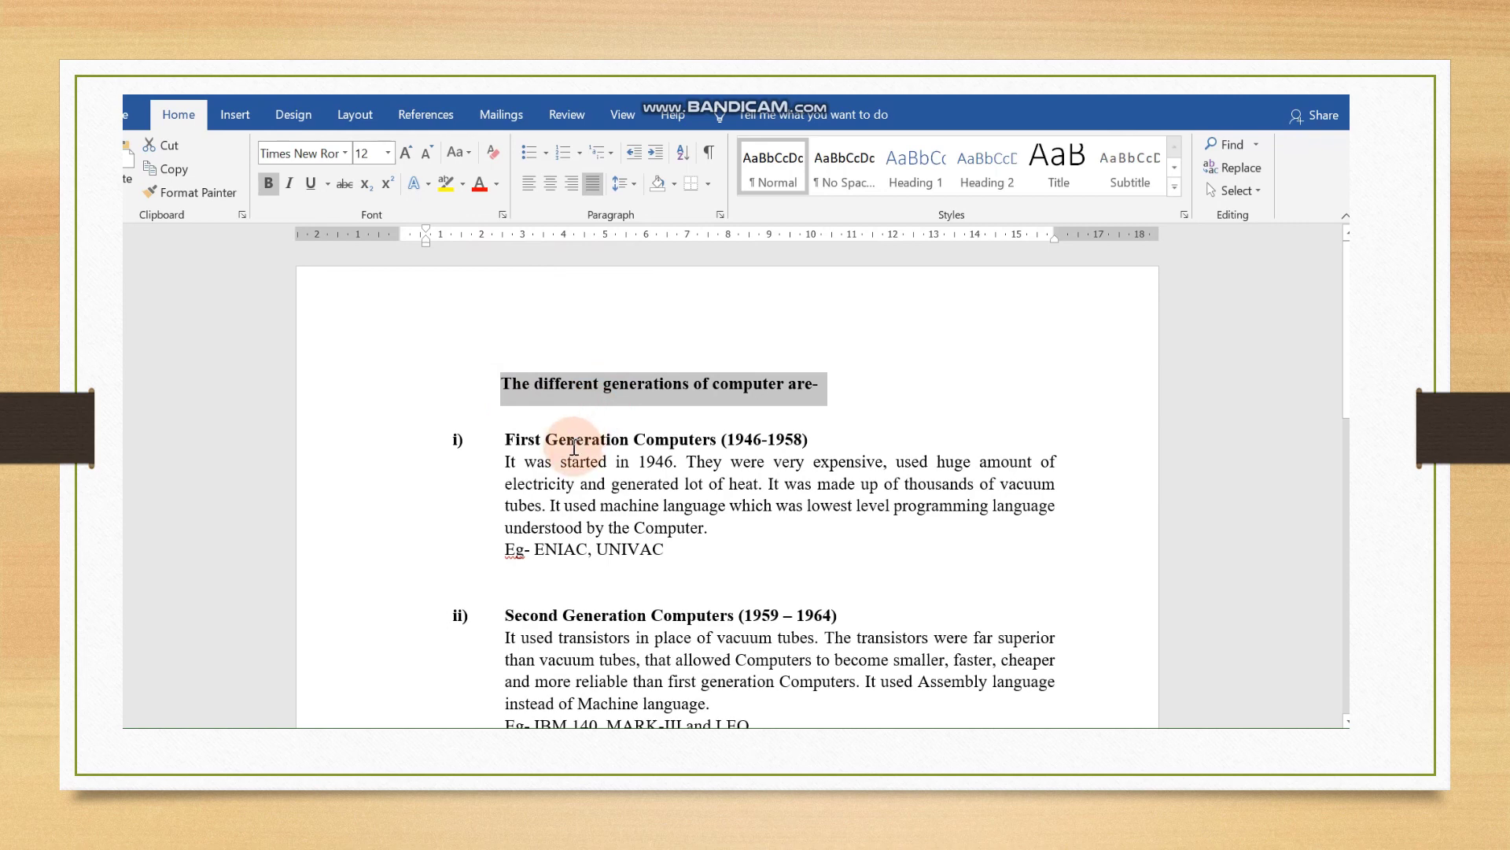
pyautogui.click(1290, 189)
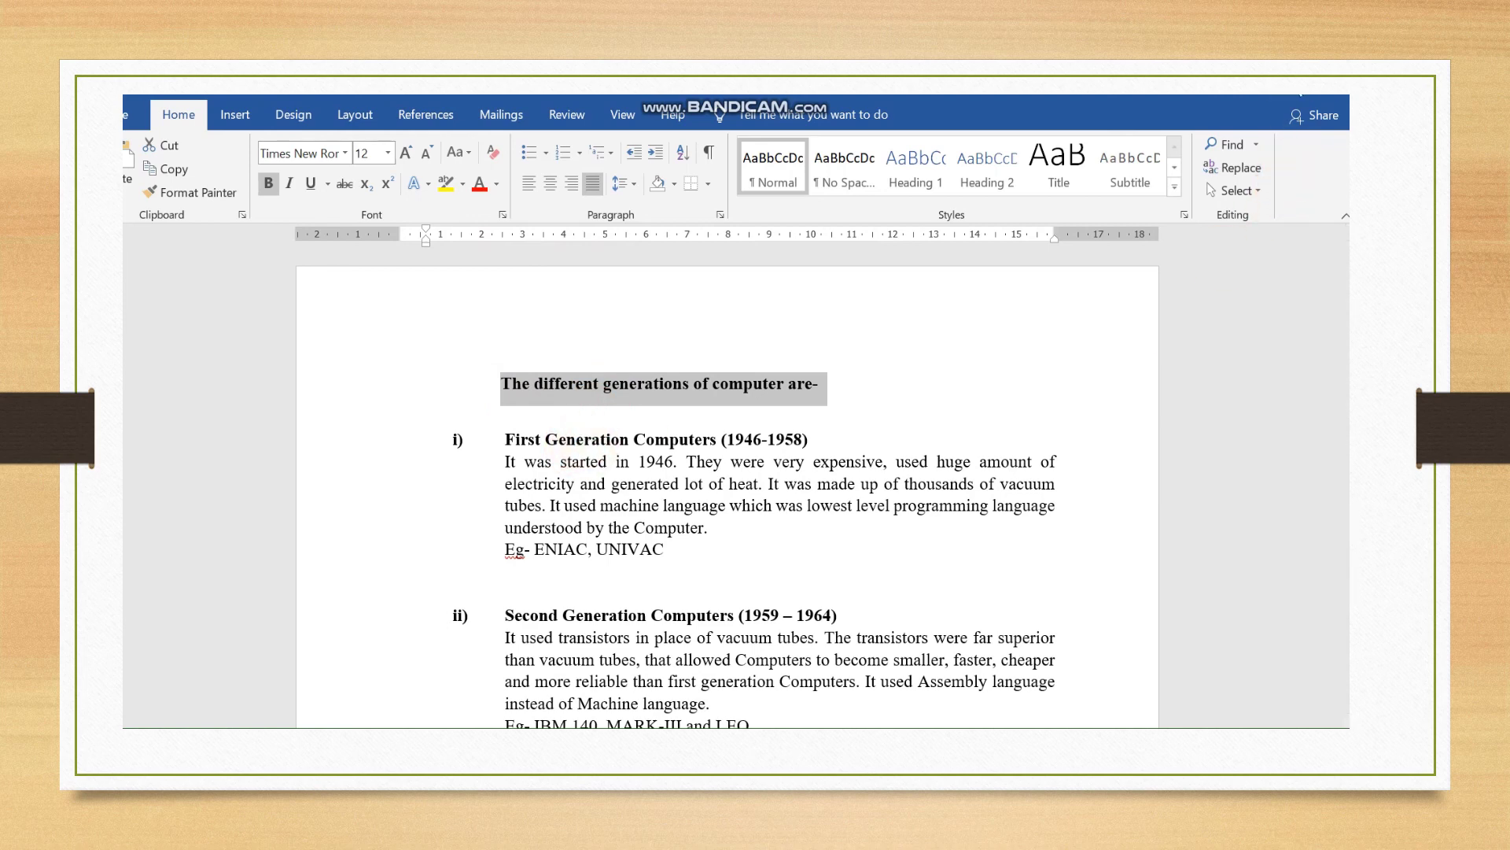